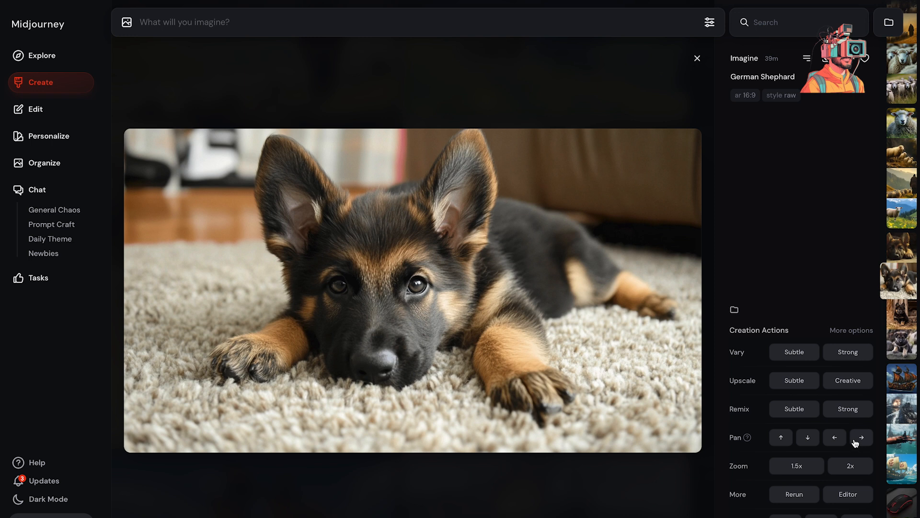
Step: Remove Pan from the displayed creation actions and enable it again
{"action": "mouse_move", "coordinate": [728, 438]}
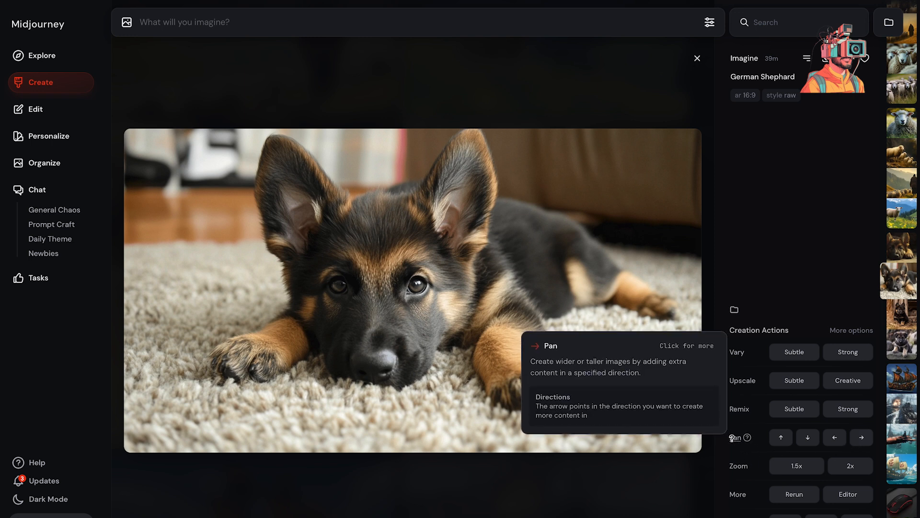
{"action": "left_click", "coordinate": [846, 334]}
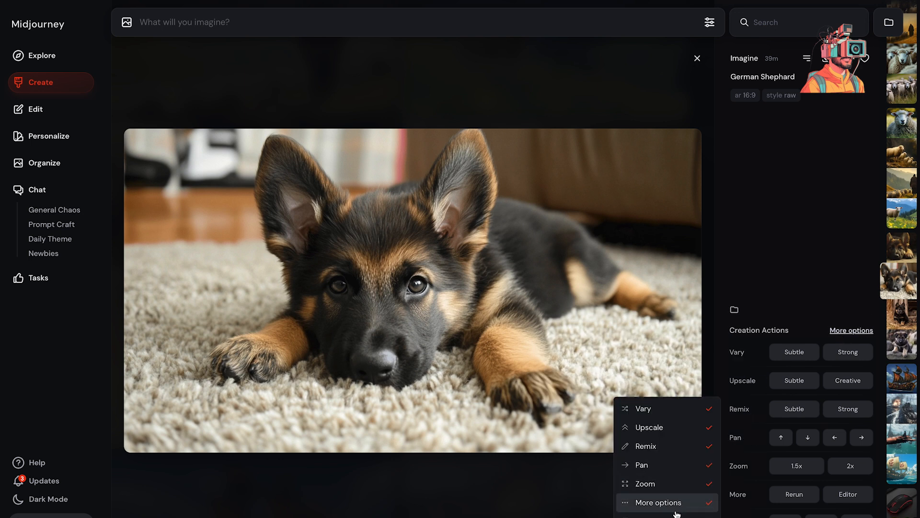
{"action": "left_click", "coordinate": [659, 466]}
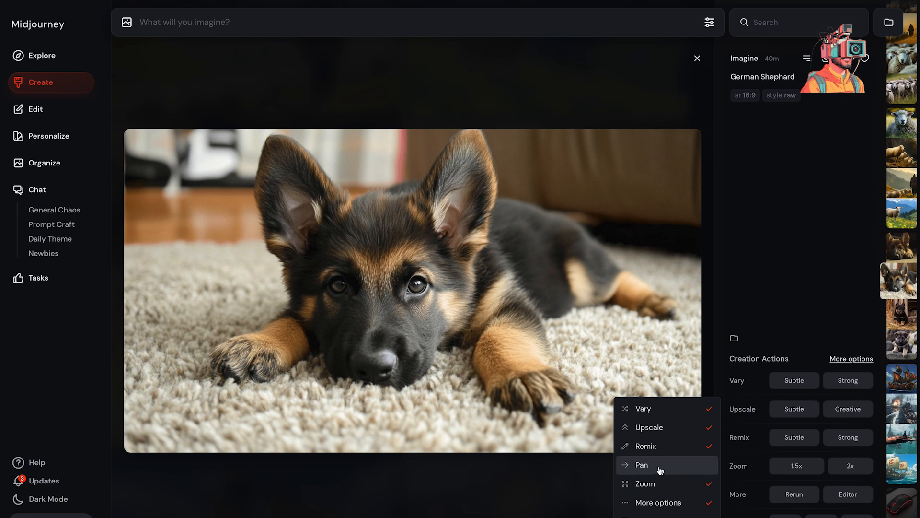
{"action": "left_click", "coordinate": [659, 466]}
{"action": "left_click", "coordinate": [783, 280]}
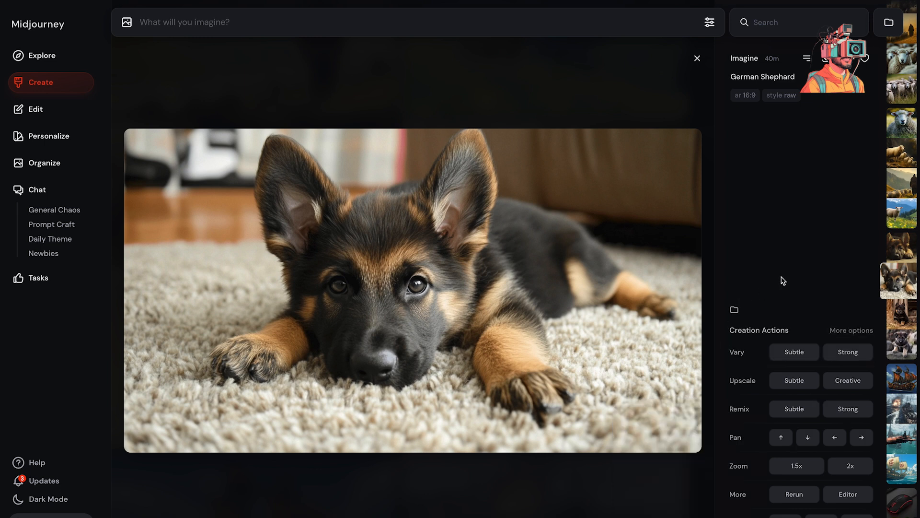
Step: Extend the German Shepherd puppy image to the right with Pan and browse the results up to the one with the red toy
{"action": "left_click", "coordinate": [862, 438]}
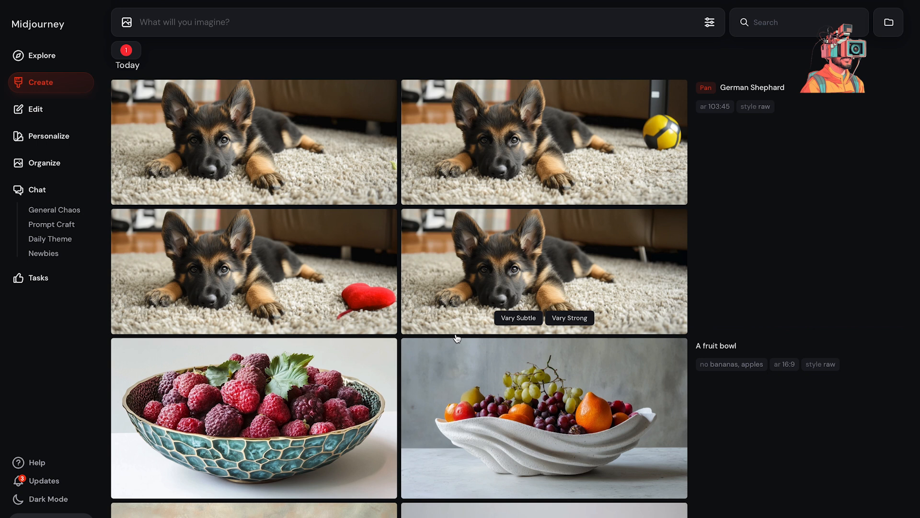
{"action": "left_click", "coordinate": [668, 117]}
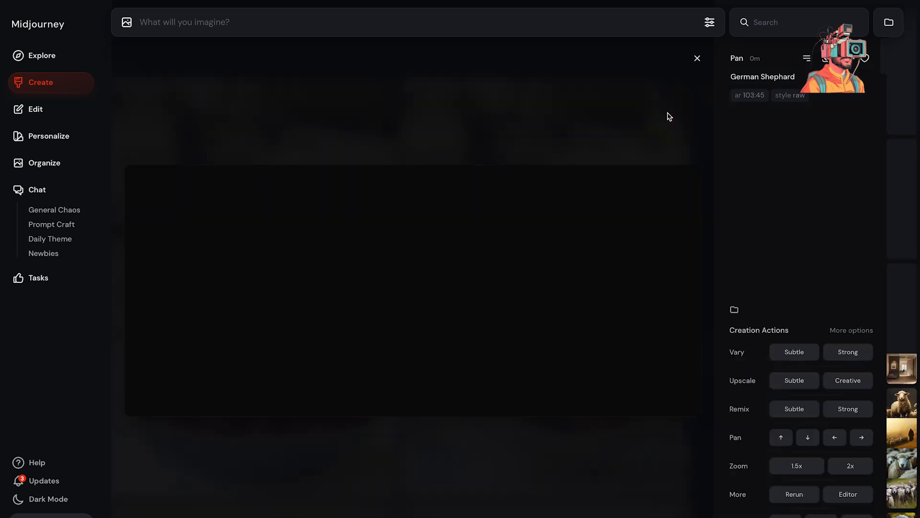
{"action": "key", "text": "Left"}
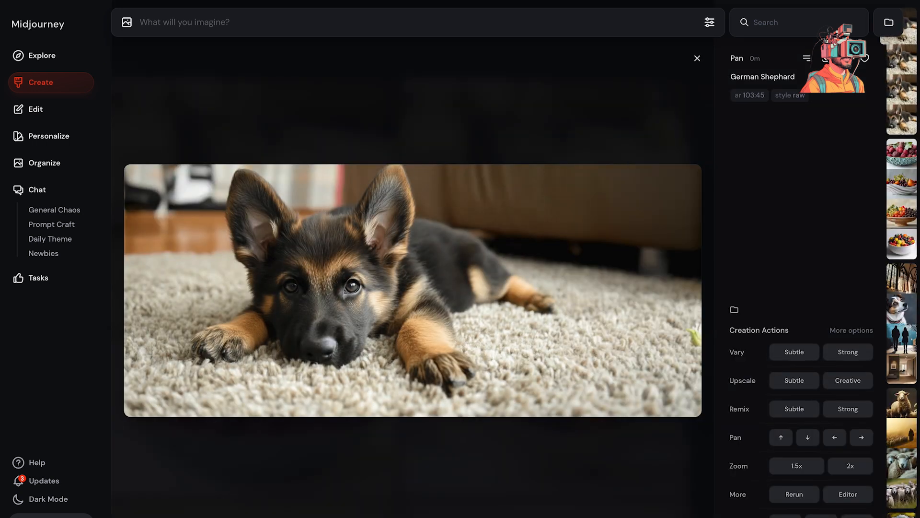
{"action": "key", "text": "Right"}
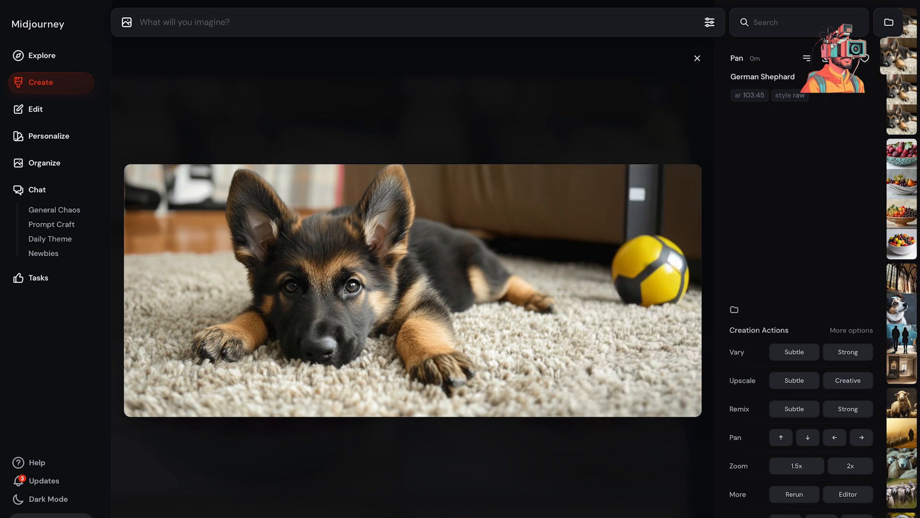
{"action": "key", "text": "Right"}
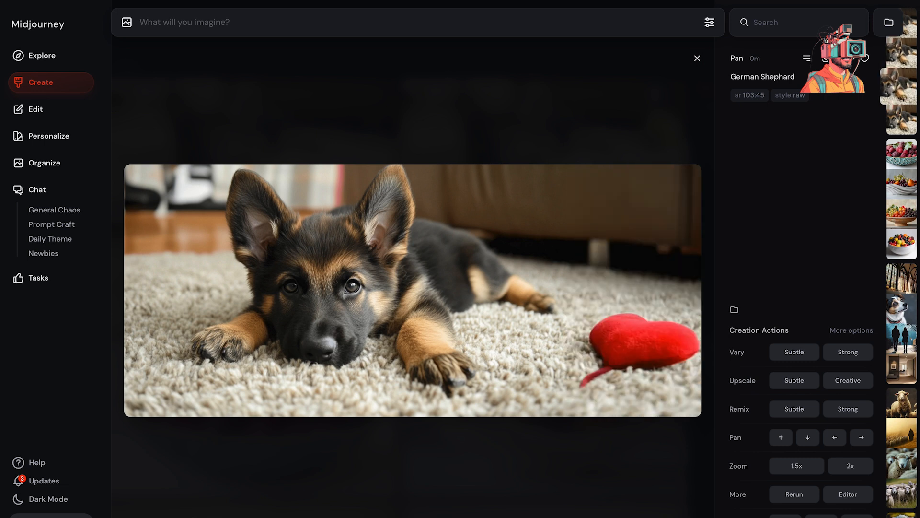
Step: Extend the puppy image with the red toy leftward, upward and downward using Pan
{"action": "left_click", "coordinate": [835, 437]}
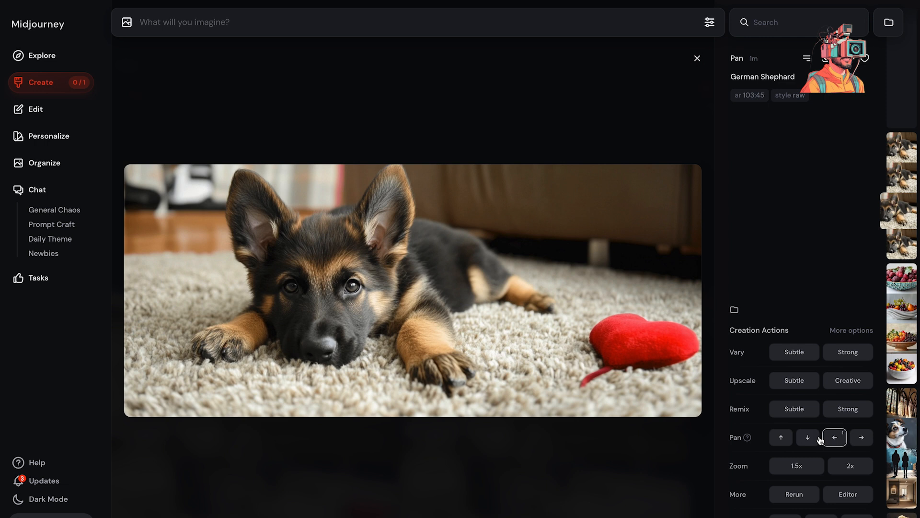
{"action": "left_click", "coordinate": [781, 437]}
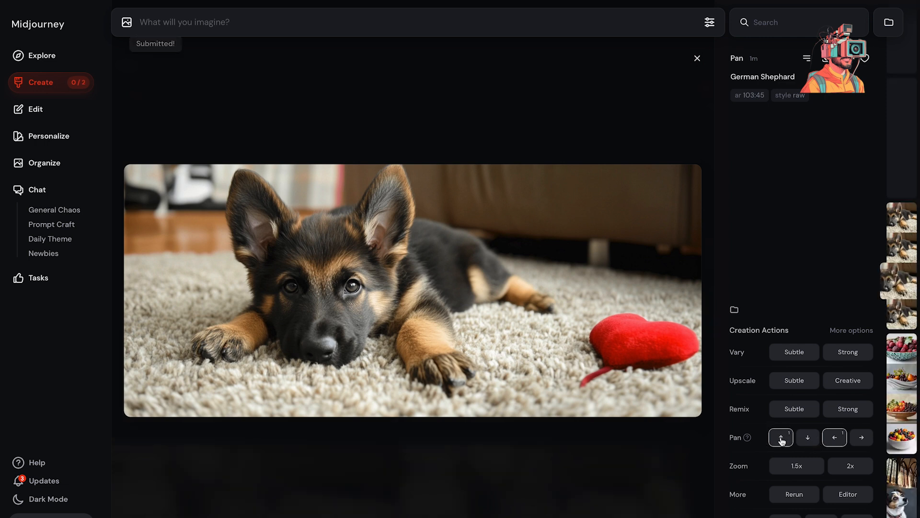
{"action": "left_click", "coordinate": [809, 438]}
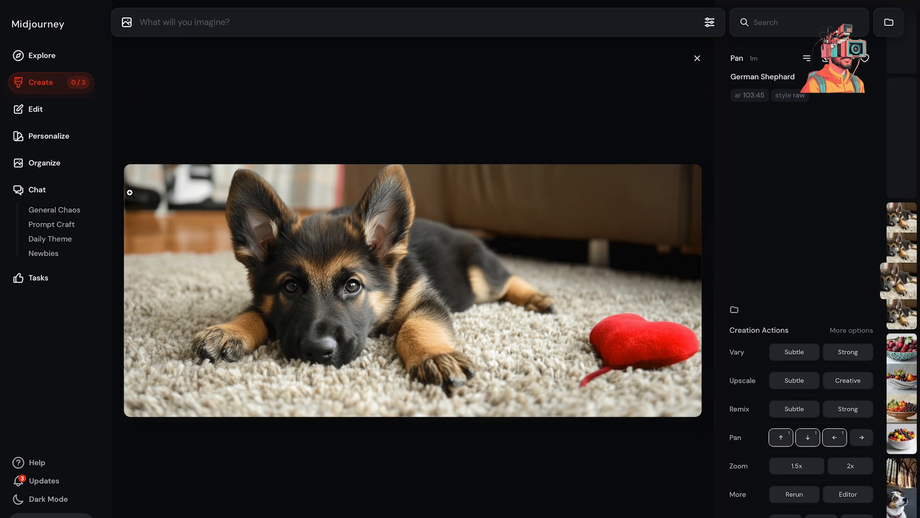
{"action": "left_click", "coordinate": [42, 82]}
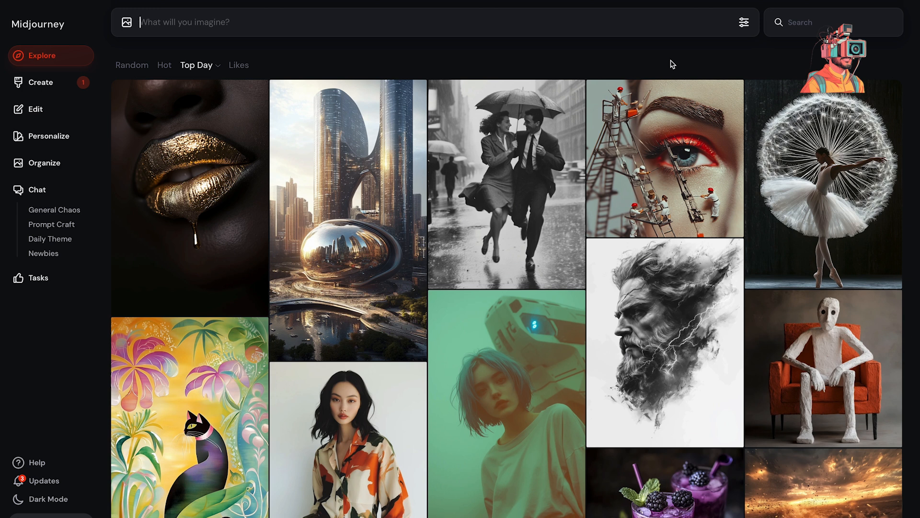
Step: Generate images from the permutation prompt "A man in a {yellow, red,blue} cowboy hat"
{"action": "type", "text": "A man in a {"}
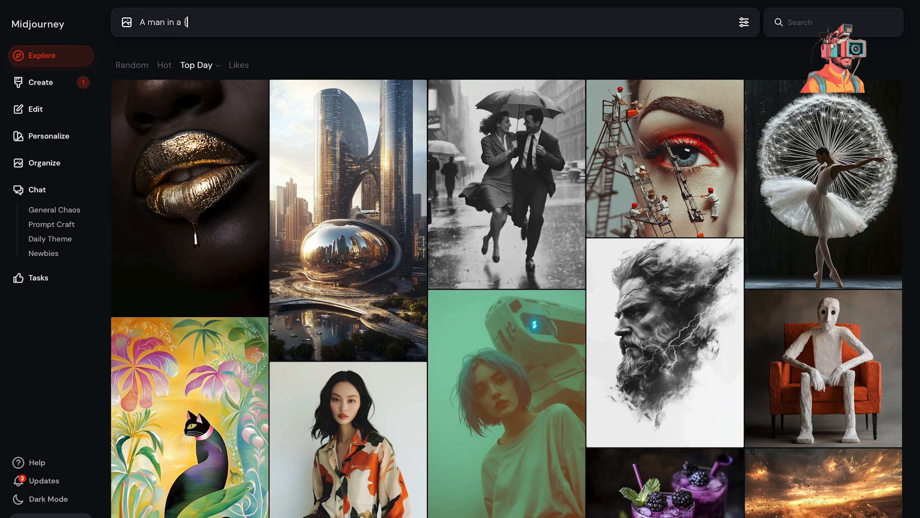
{"action": "type", "text": "yellowed,blue} cowboy hat"}
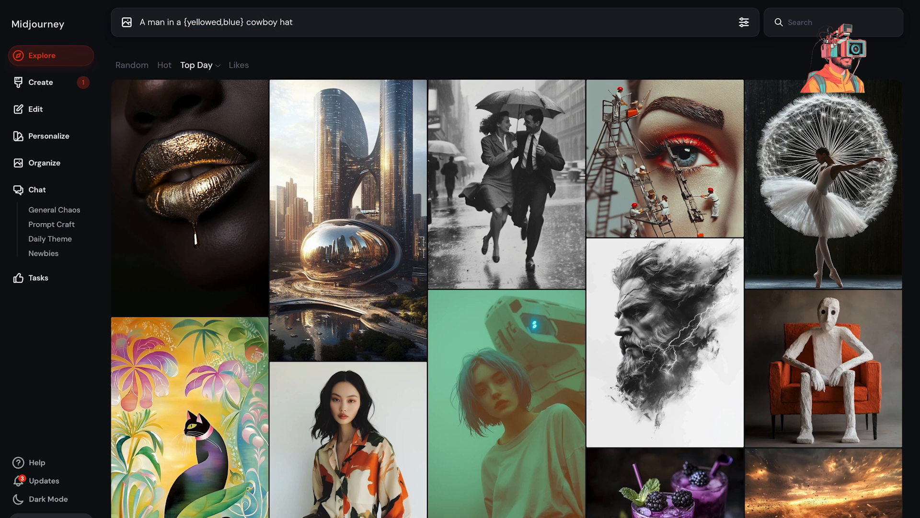
{"action": "left_click", "coordinate": [212, 22]}
{"action": "type", "text": ", r"}
{"action": "key", "text": "Right"}
{"action": "key", "text": "Right"}
{"action": "key", "text": "Right"}
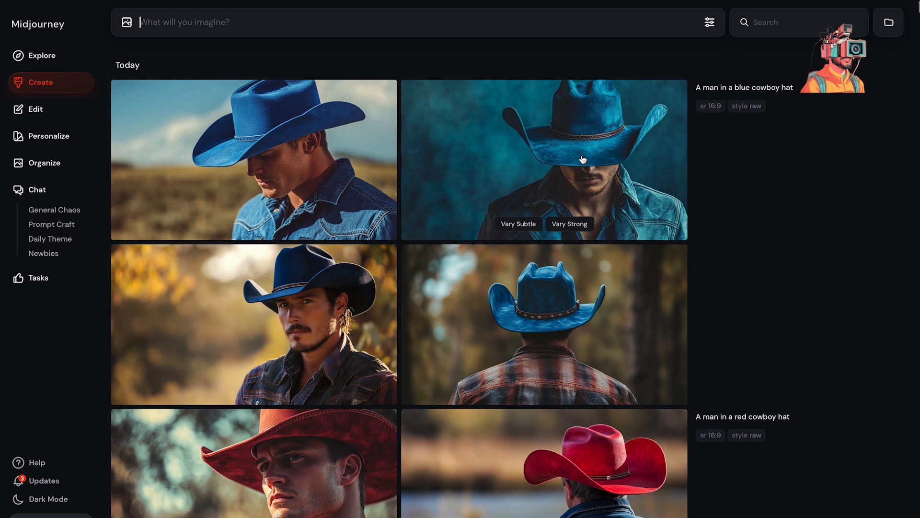
Step: Upscale the first yellow cowboy hat image once with Subtle and once with Creative
{"action": "scroll", "coordinate": [583, 160], "scroll_direction": "down", "scroll_amount": 6}
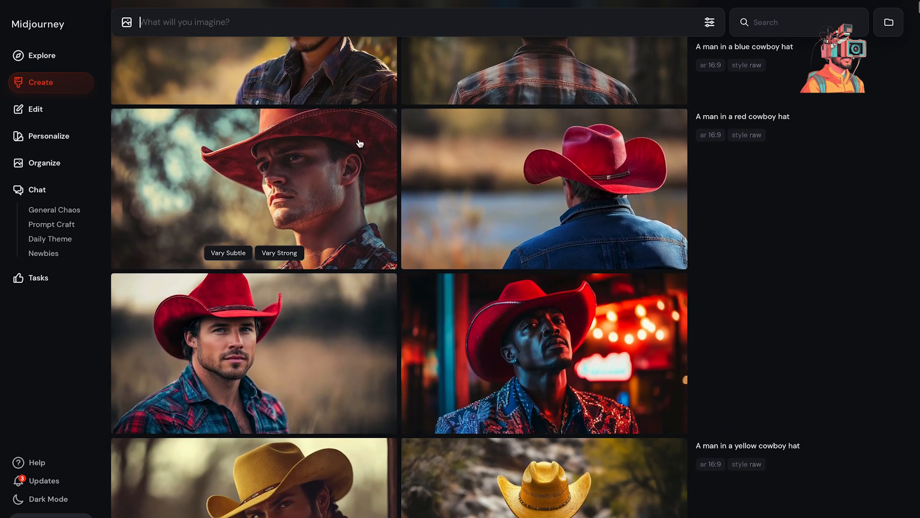
{"action": "scroll", "coordinate": [258, 224], "scroll_direction": "down", "scroll_amount": 3}
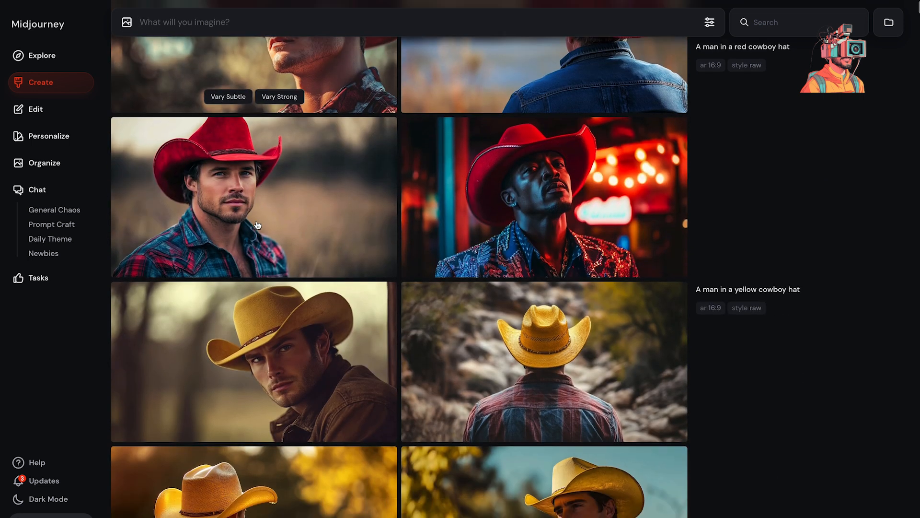
{"action": "scroll", "coordinate": [257, 225], "scroll_direction": "down", "scroll_amount": 2}
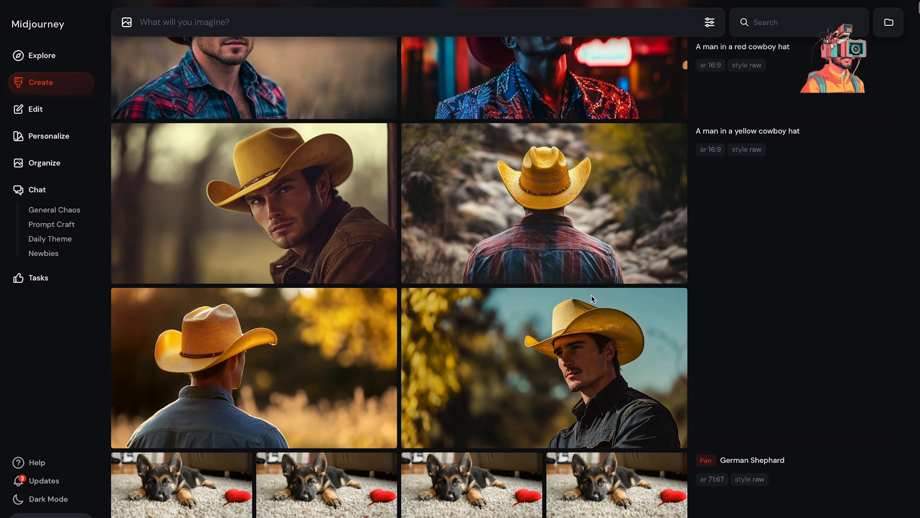
{"action": "left_click", "coordinate": [282, 176]}
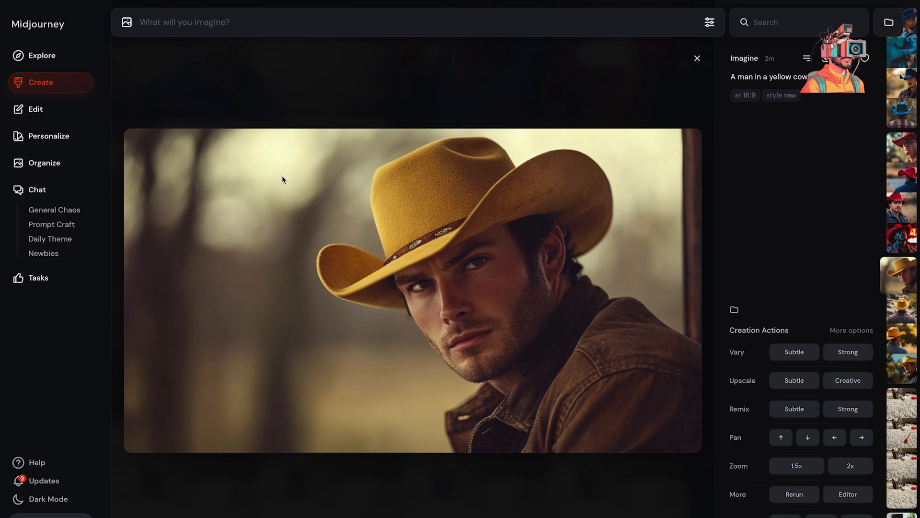
{"action": "mouse_move", "coordinate": [731, 384]}
{"action": "left_click", "coordinate": [794, 384]}
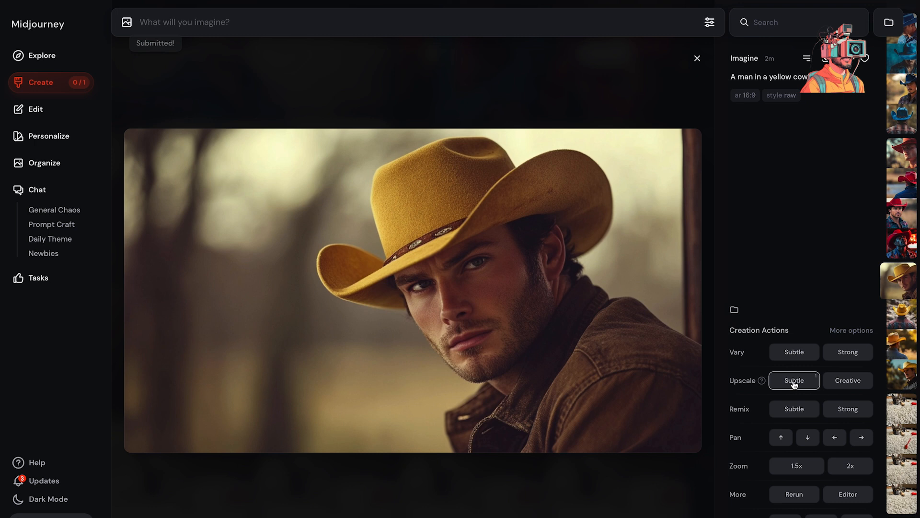
{"action": "left_click", "coordinate": [845, 384]}
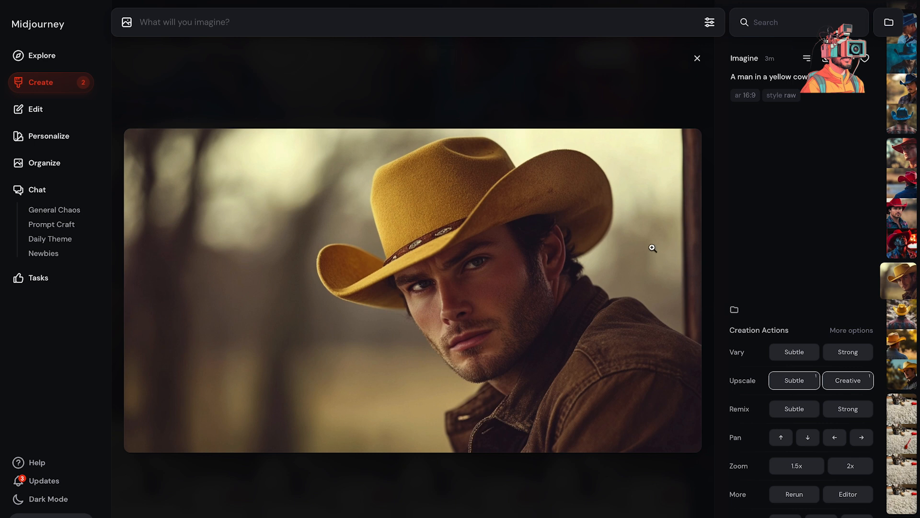
Step: Compare the Subtle and Creative upscales of the yellow cowboy hat image by switching between them at full view
{"action": "left_click", "coordinate": [66, 86]}
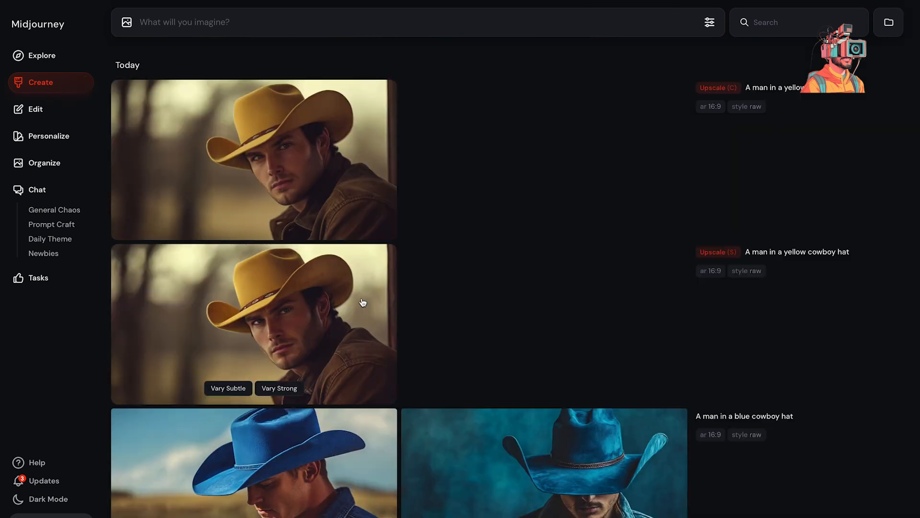
{"action": "left_click", "coordinate": [330, 306]}
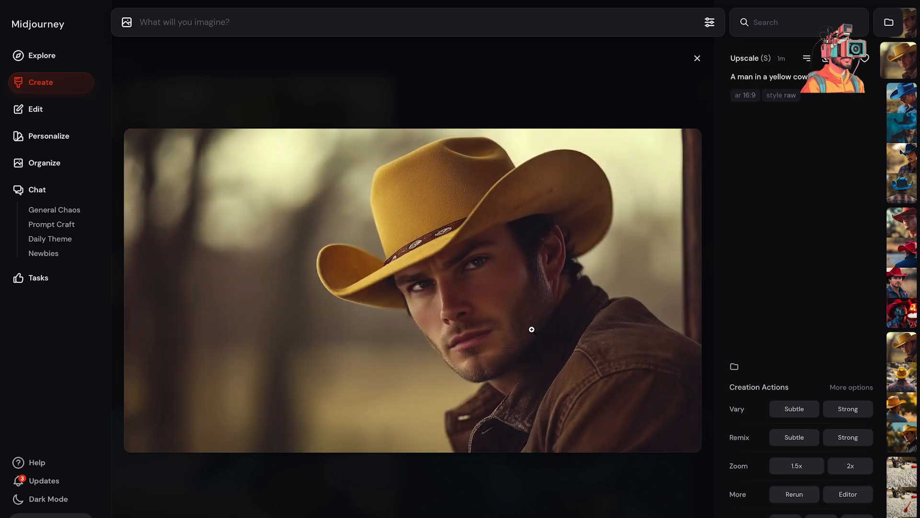
{"action": "key", "text": "Left"}
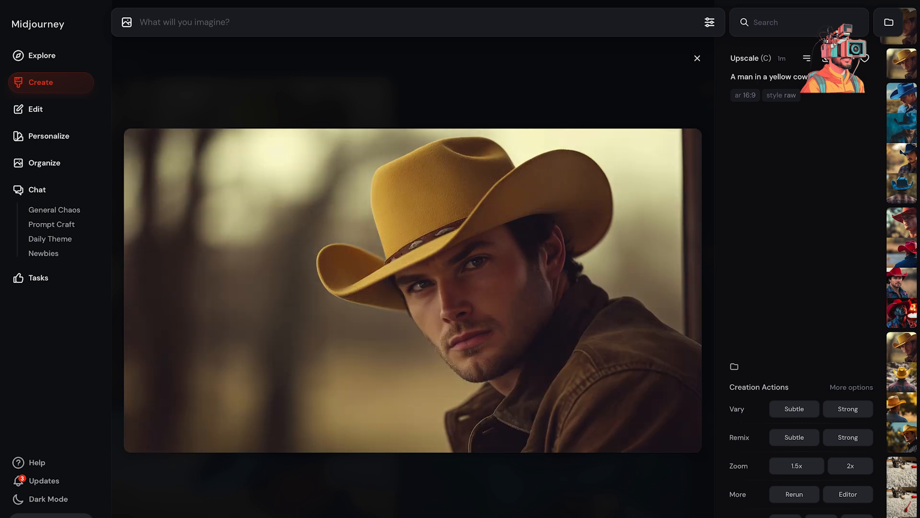
{"action": "key", "text": "Right"}
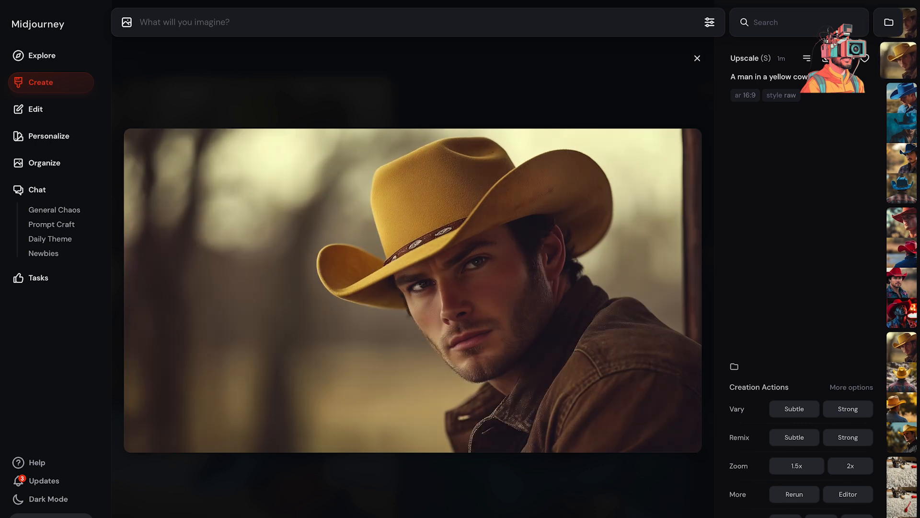
{"action": "key", "text": "Left"}
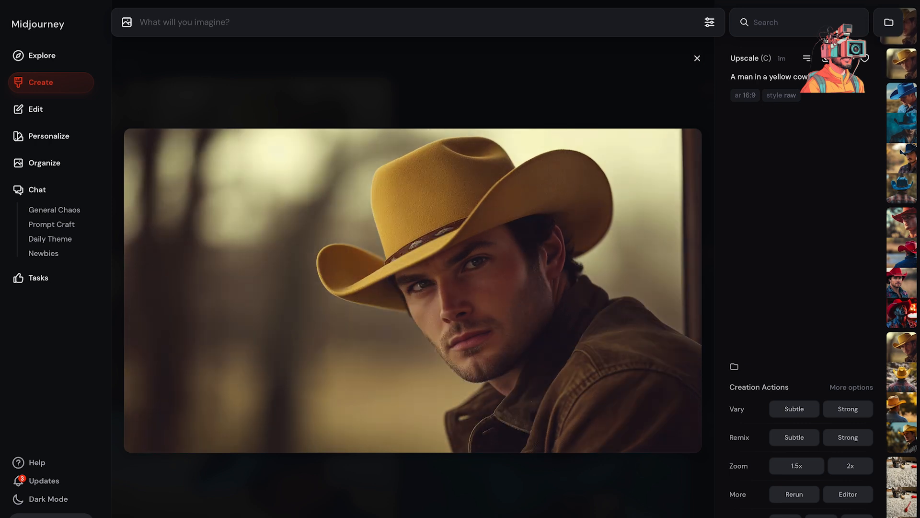
{"action": "key", "text": "Right"}
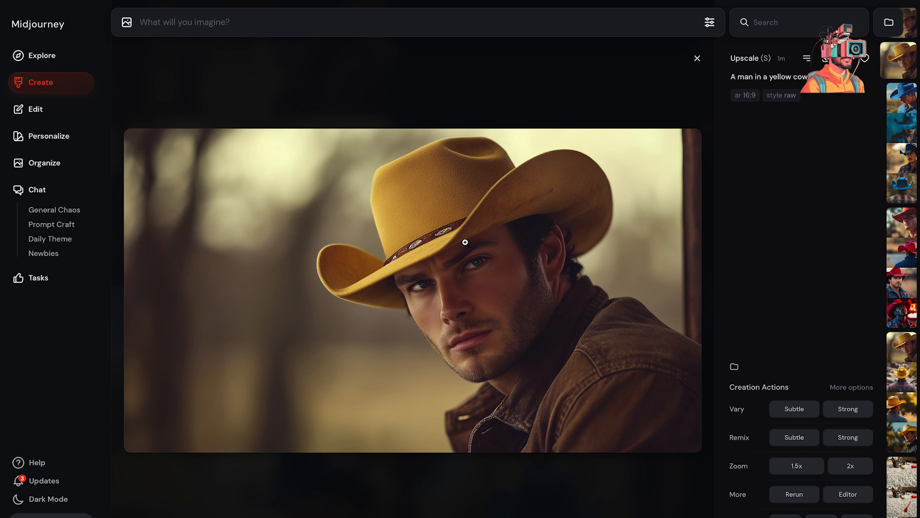
{"action": "key", "text": "Left"}
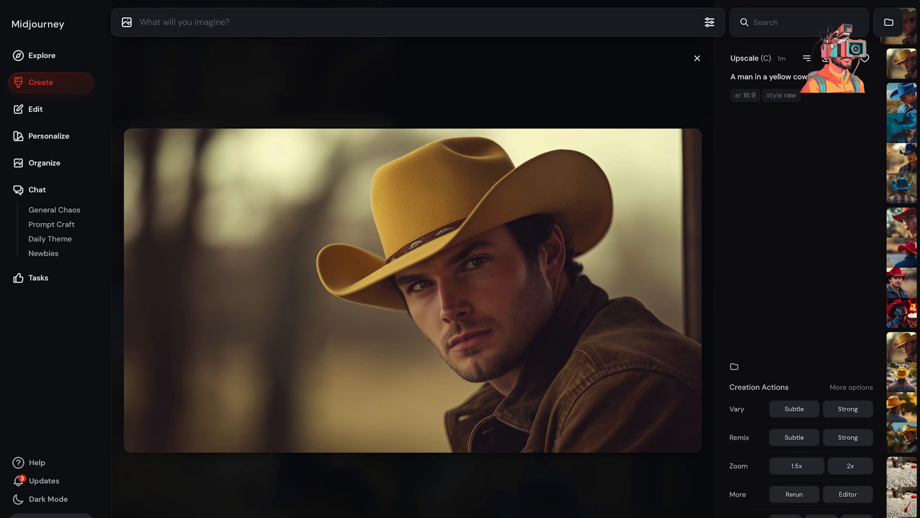
{"action": "key", "text": "Right"}
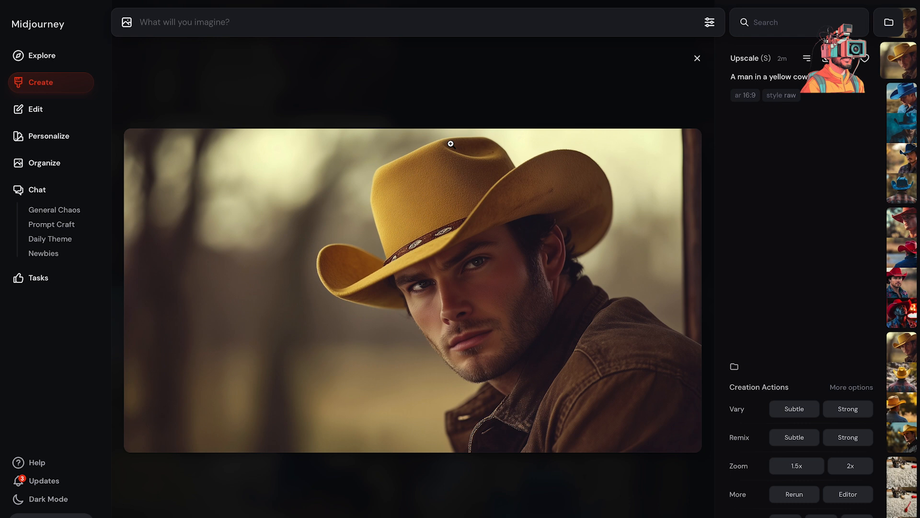
{"action": "key", "text": "Left"}
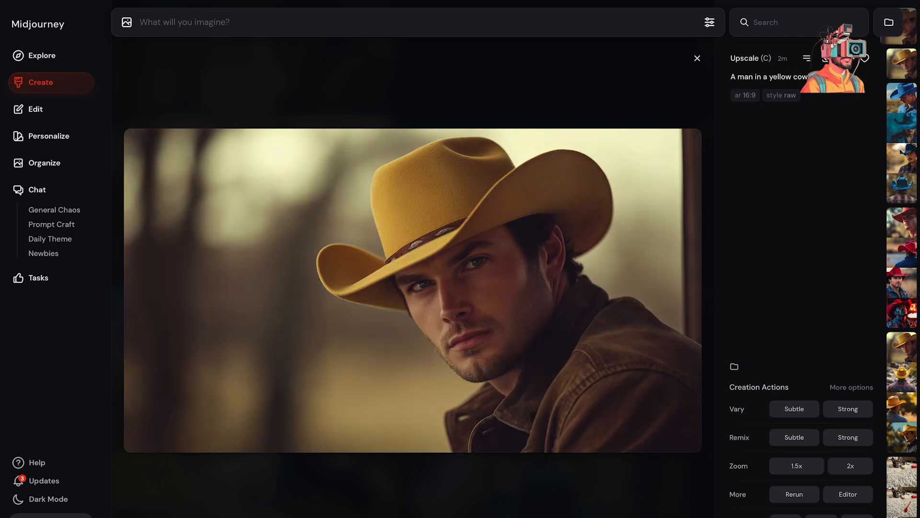
{"action": "key", "text": "Right"}
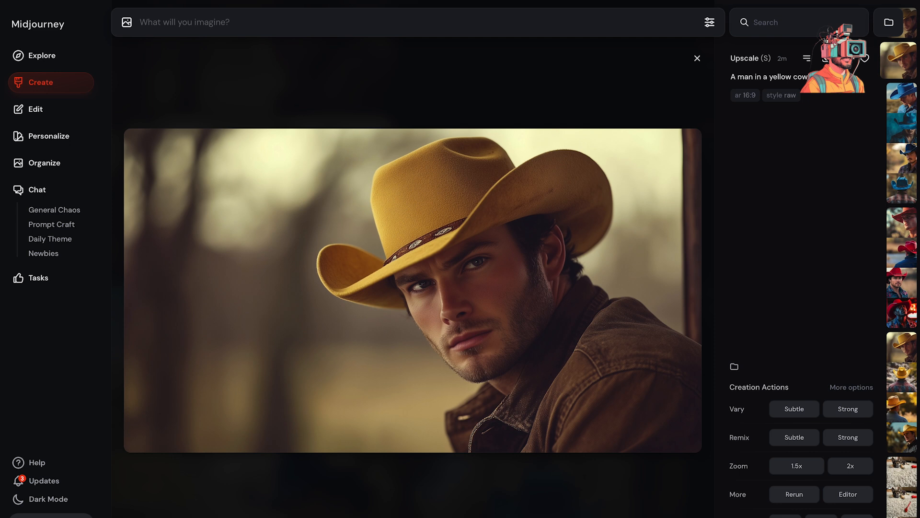
{"action": "key", "text": "Left"}
{"action": "key", "text": "Right"}
{"action": "key", "text": "Left"}
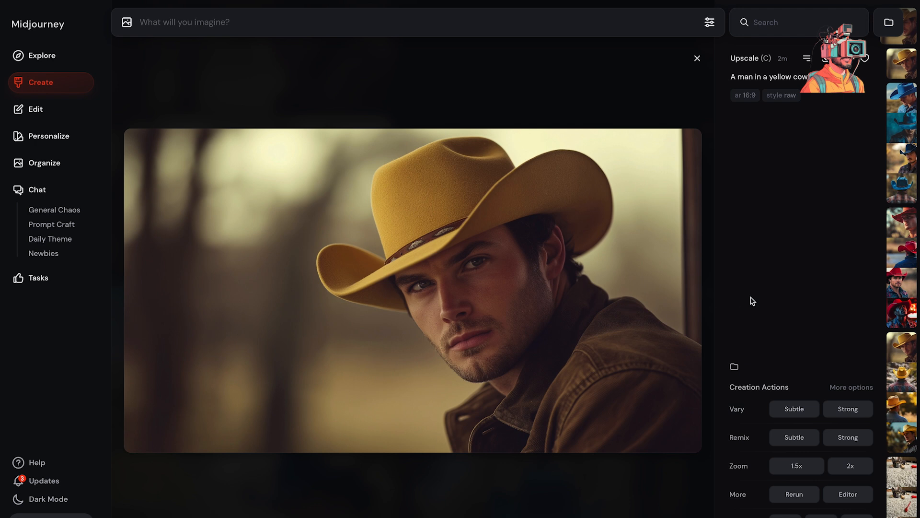
Step: Create both Subtle and Strong variations of the Creative upscale of the yellow cowboy hat image
{"action": "left_click", "coordinate": [783, 411]}
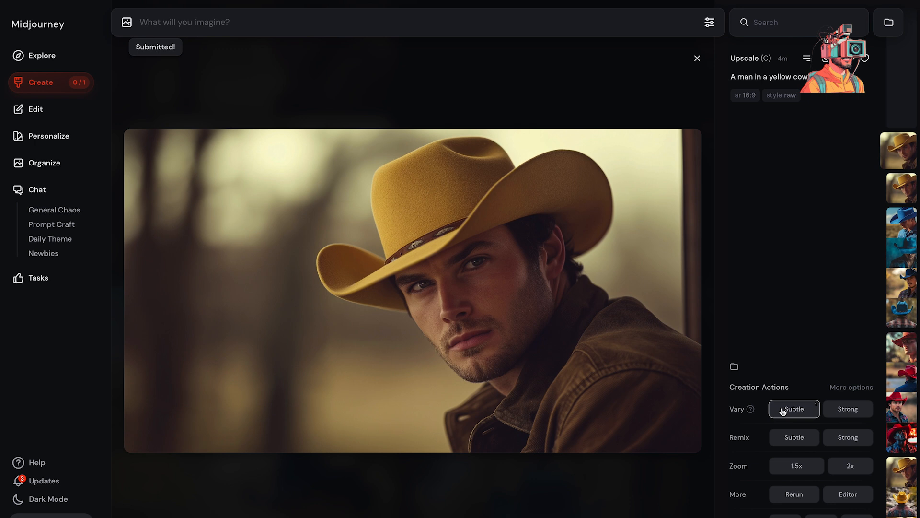
{"action": "left_click", "coordinate": [840, 414]}
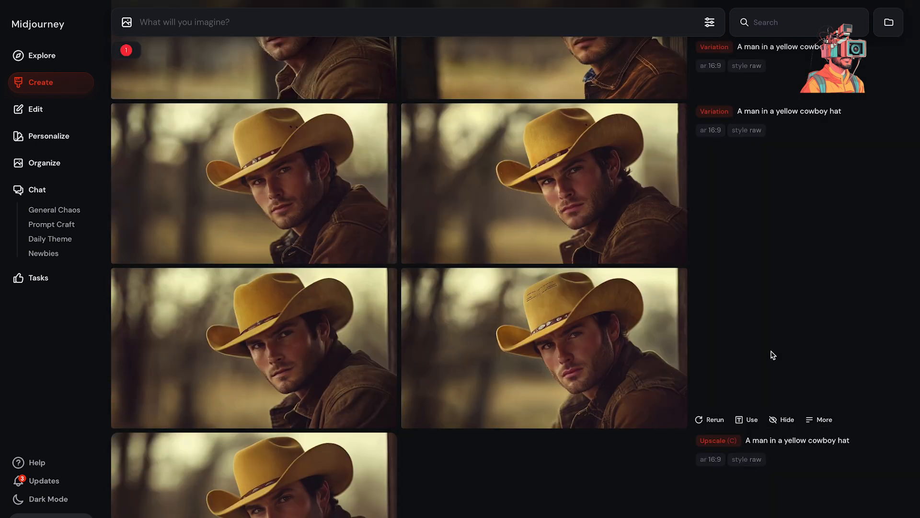
Step: Compare the four Subtle variations of the yellow cowboy hat image by paging through them at full view
{"action": "mouse_move", "coordinate": [619, 344]}
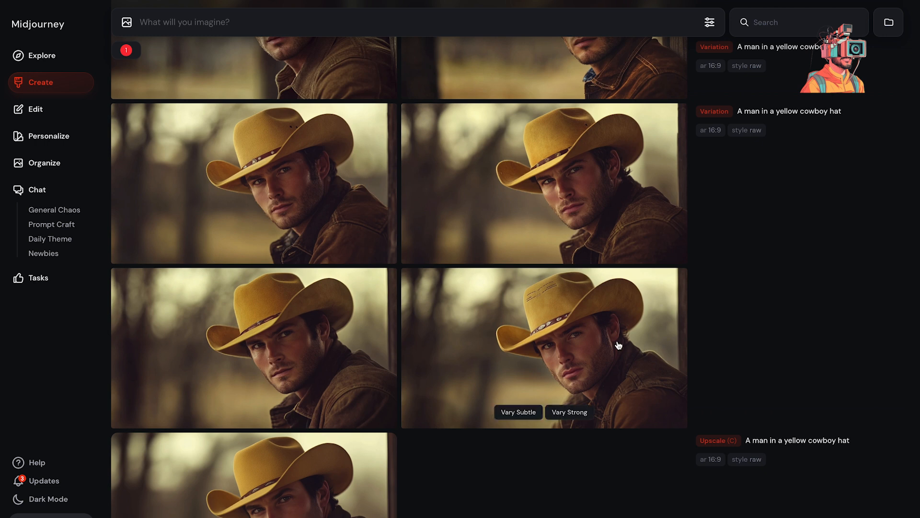
{"action": "left_click", "coordinate": [594, 333]}
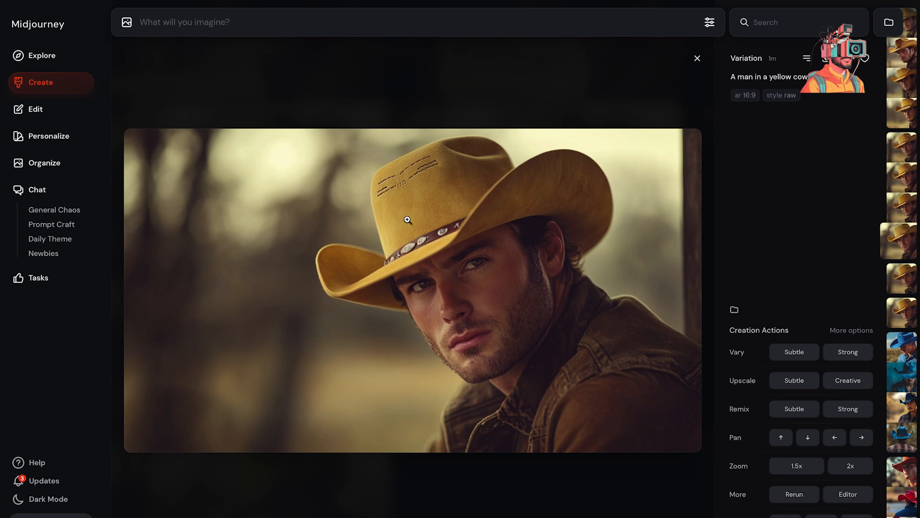
{"action": "key", "text": "Up"}
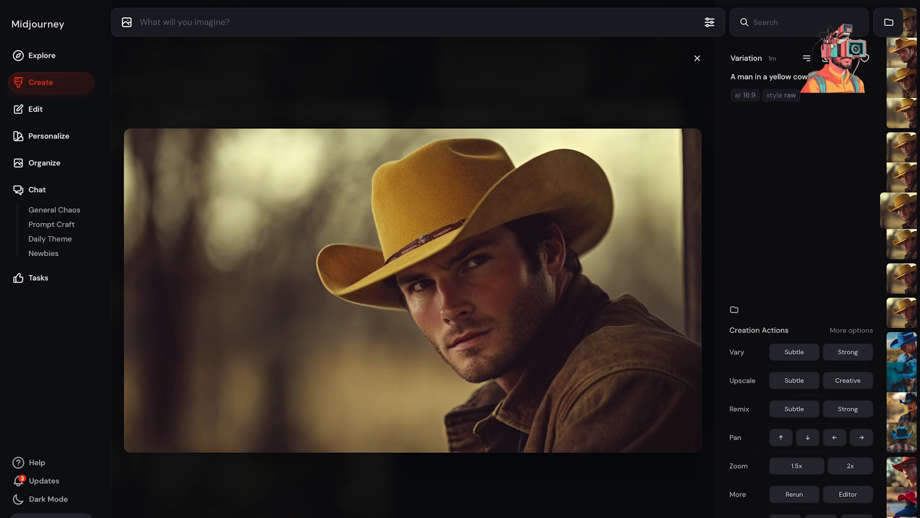
{"action": "key", "text": "Left"}
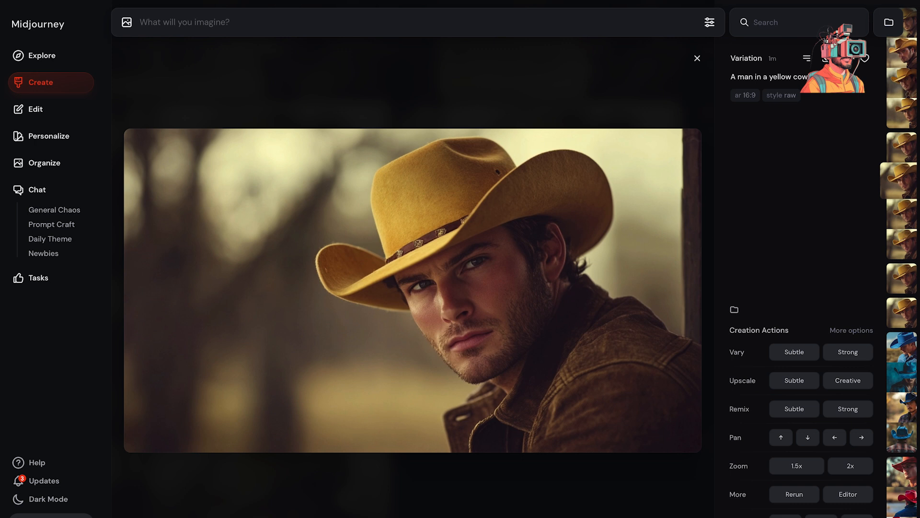
{"action": "key", "text": "Right"}
{"action": "key", "text": "Left"}
{"action": "key", "text": "Left"}
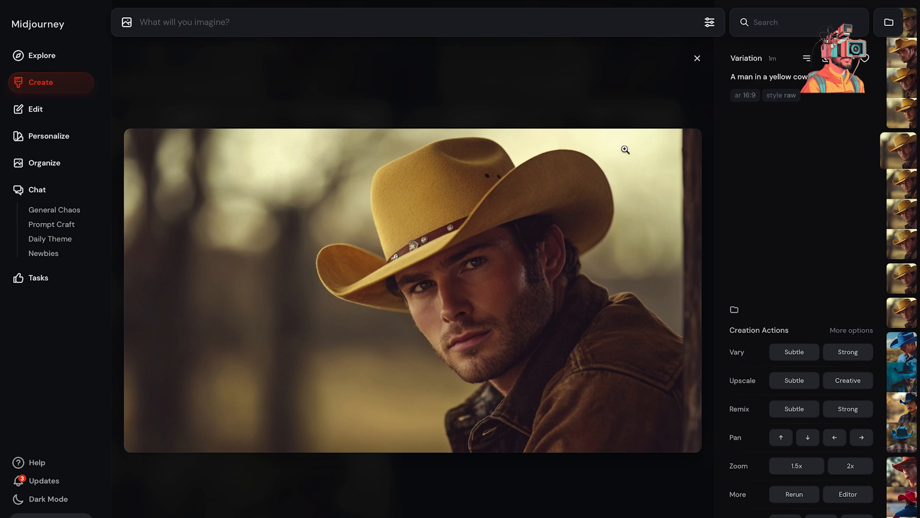
{"action": "left_click", "coordinate": [697, 59]}
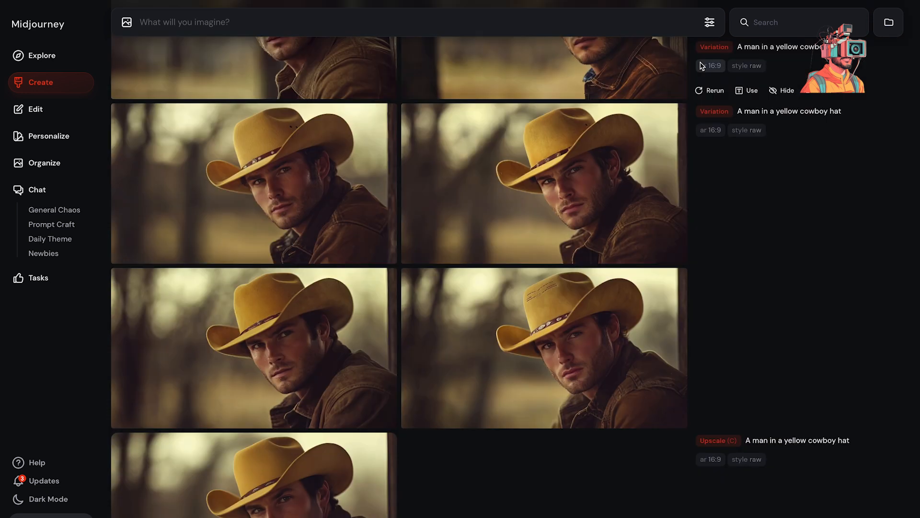
Step: Compare the four Strong variations of the yellow cowboy hat image by paging through them at full view
{"action": "scroll", "coordinate": [529, 214], "scroll_direction": "up", "scroll_amount": 6}
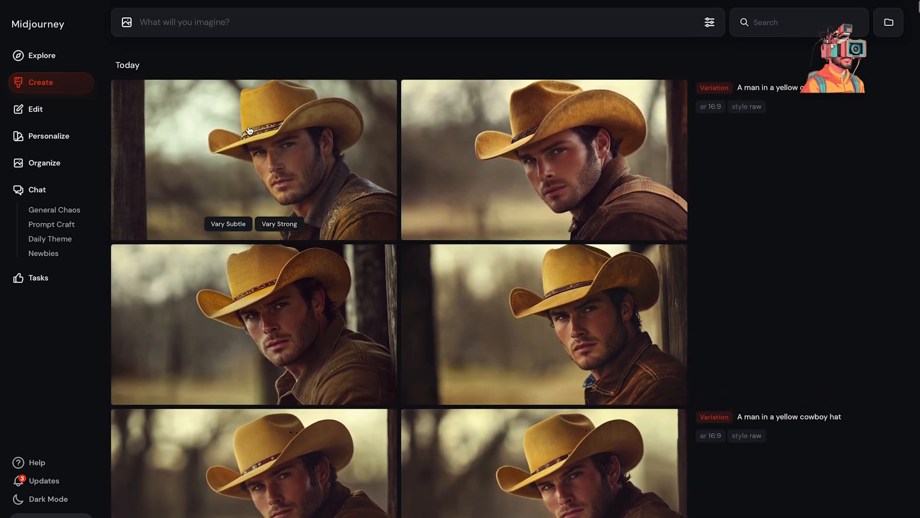
{"action": "left_click", "coordinate": [256, 131]}
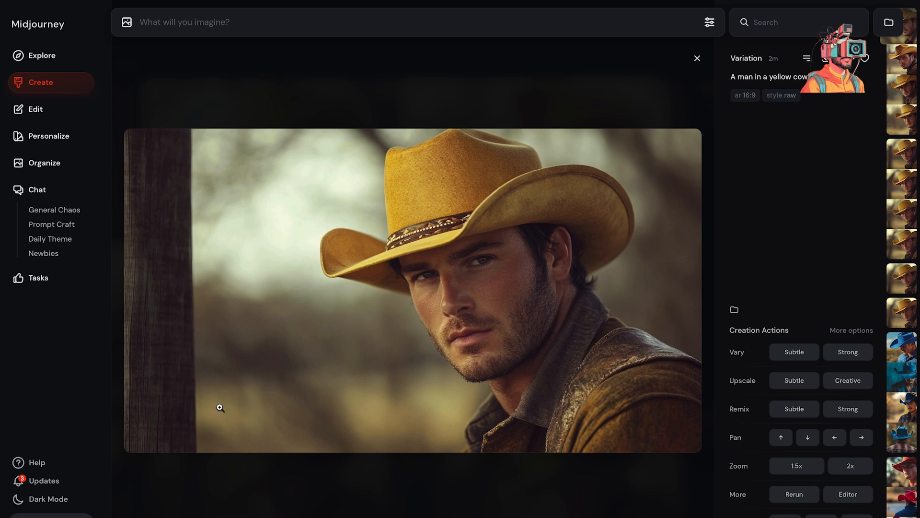
{"action": "key", "text": "Right"}
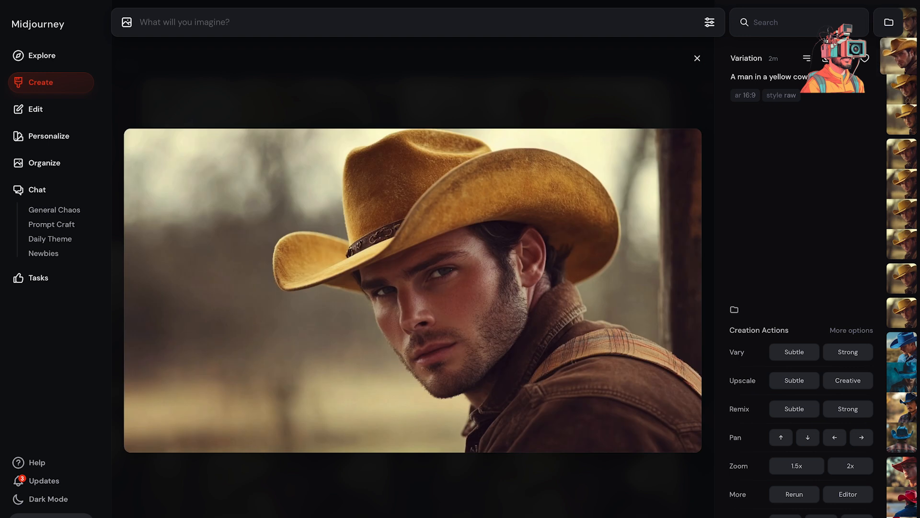
{"action": "key", "text": "Right"}
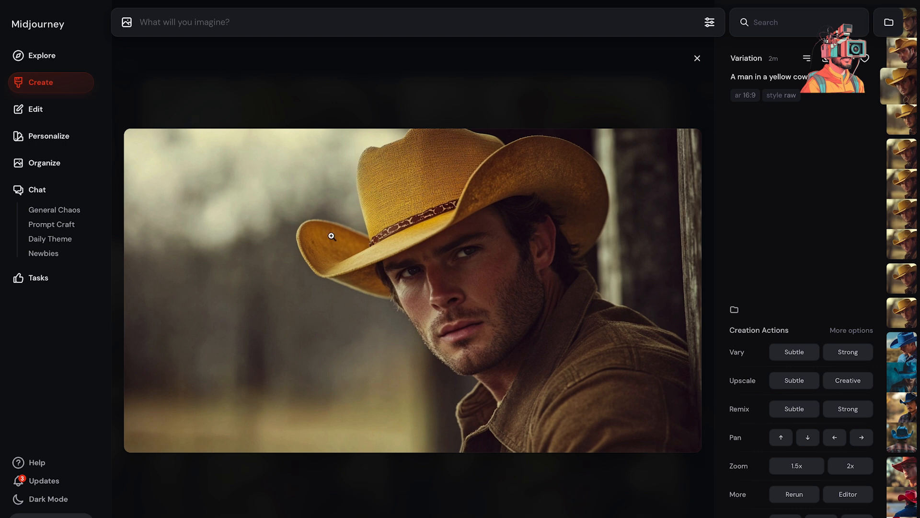
{"action": "key", "text": "Right"}
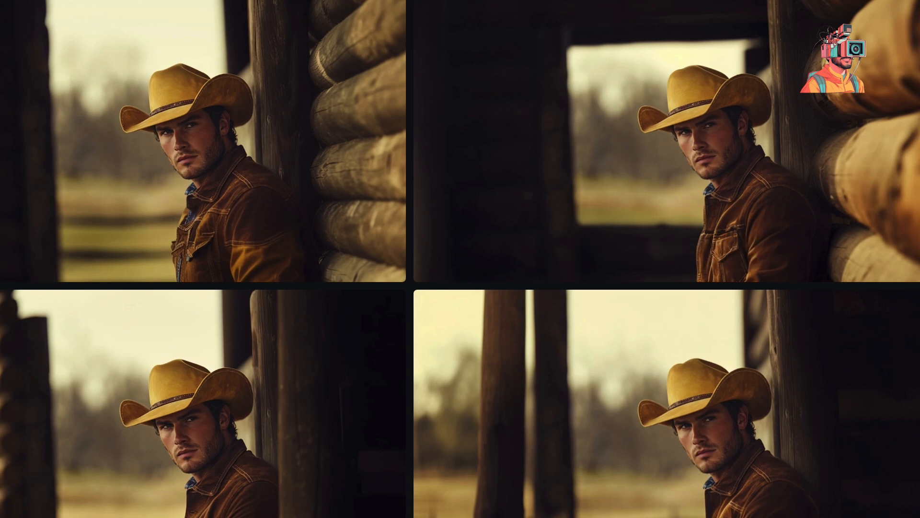
Step: Zoom out from the fourth Strong variation at both 1.5x and 2x
{"action": "mouse_move", "coordinate": [719, 222]}
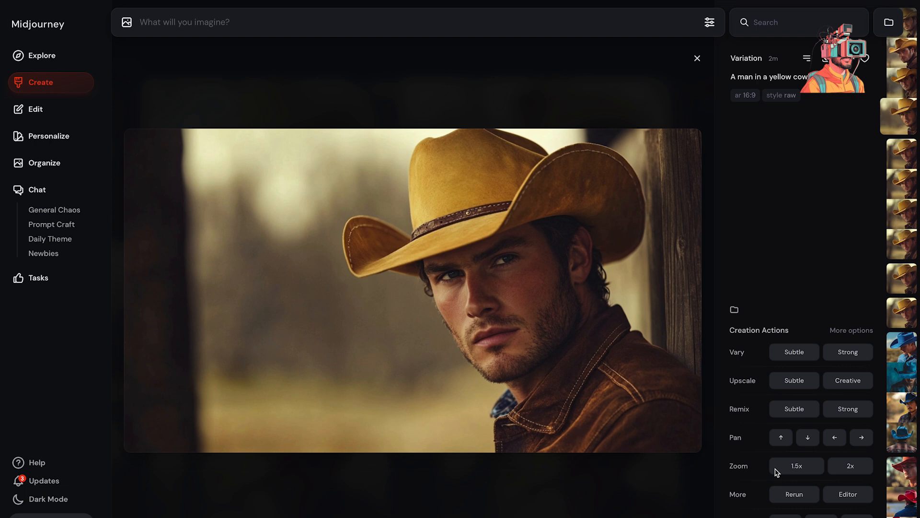
{"action": "left_click", "coordinate": [811, 471]}
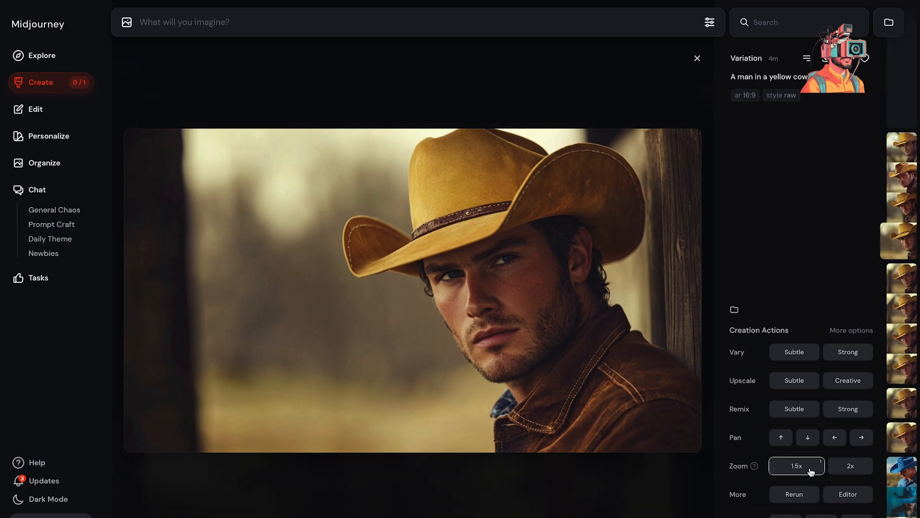
{"action": "left_click", "coordinate": [847, 469]}
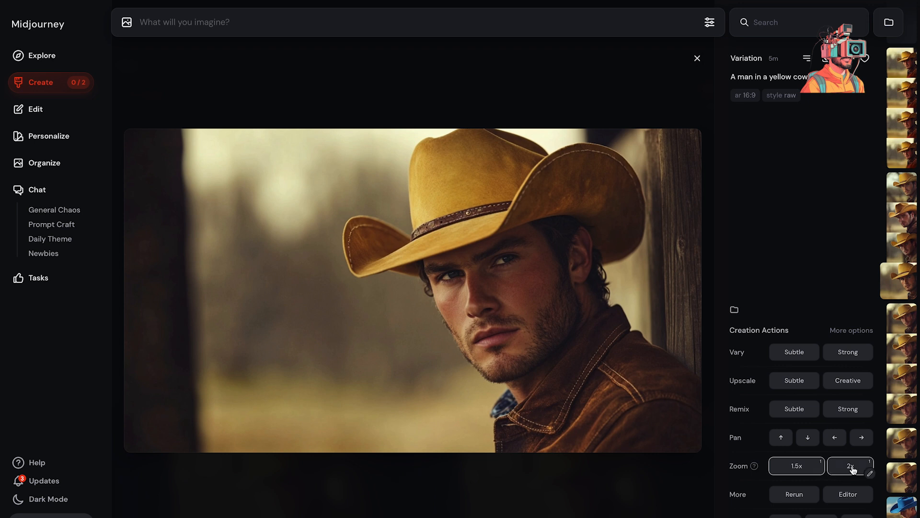
{"action": "left_click", "coordinate": [852, 470]}
Step: Customize the second zoom factor to 1x and run that zoom on the fourth Strong variation
{"action": "left_click", "coordinate": [870, 474]}
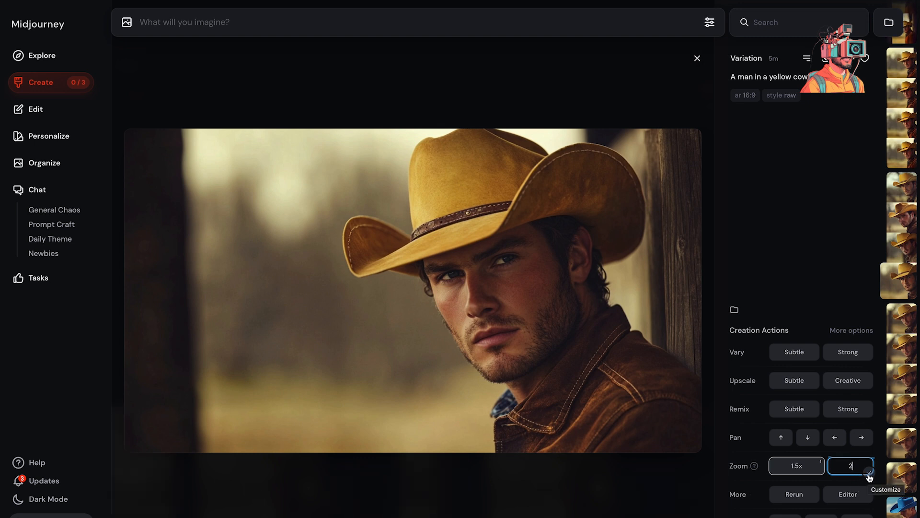
{"action": "key", "text": "BackSpace"}
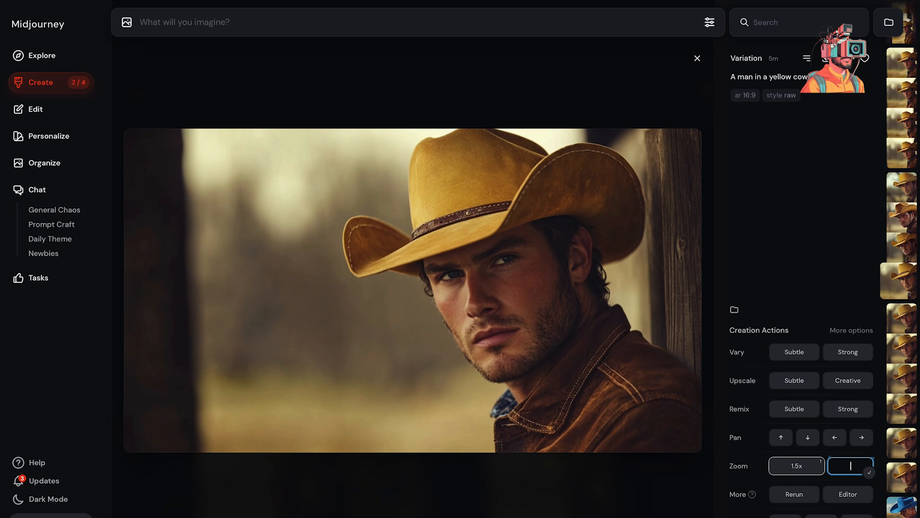
{"action": "type", "text": "1"}
{"action": "left_click", "coordinate": [870, 474]}
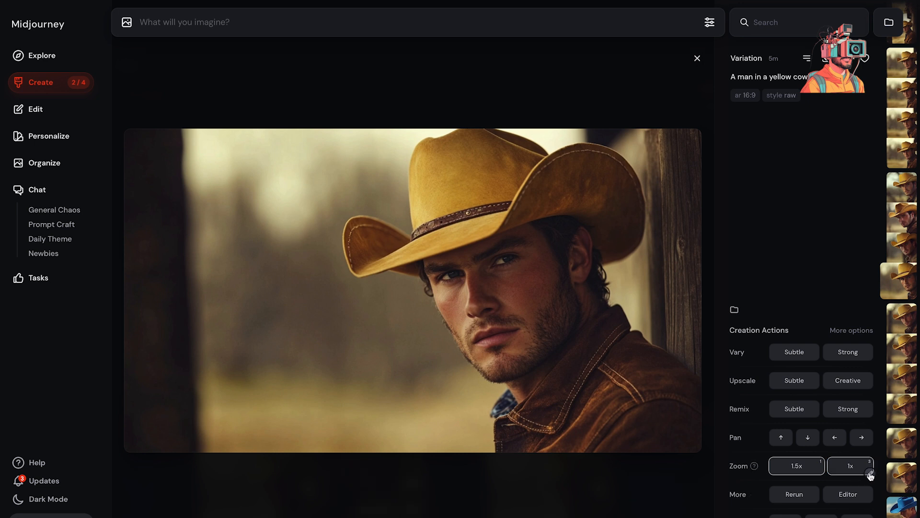
{"action": "left_click", "coordinate": [849, 470]}
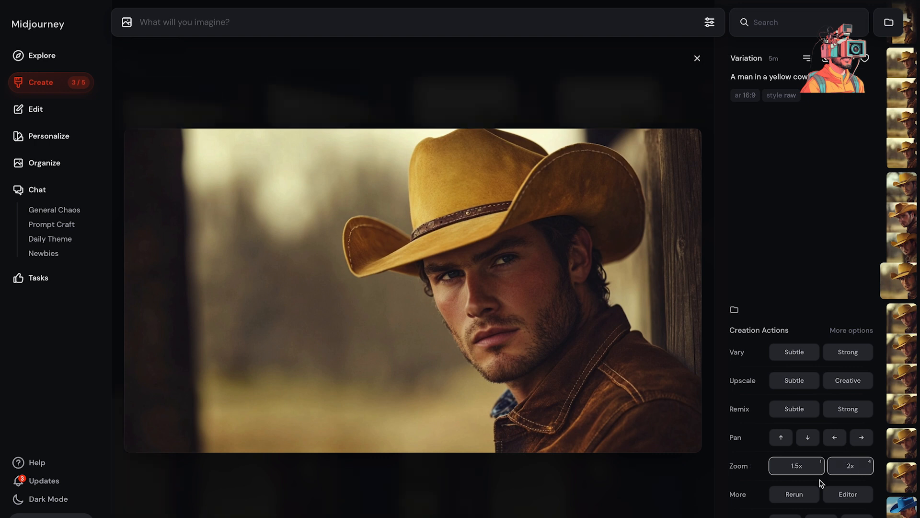
Step: Turn the Zoom entry off and back on among the displayed creation actions
{"action": "left_click", "coordinate": [851, 331]}
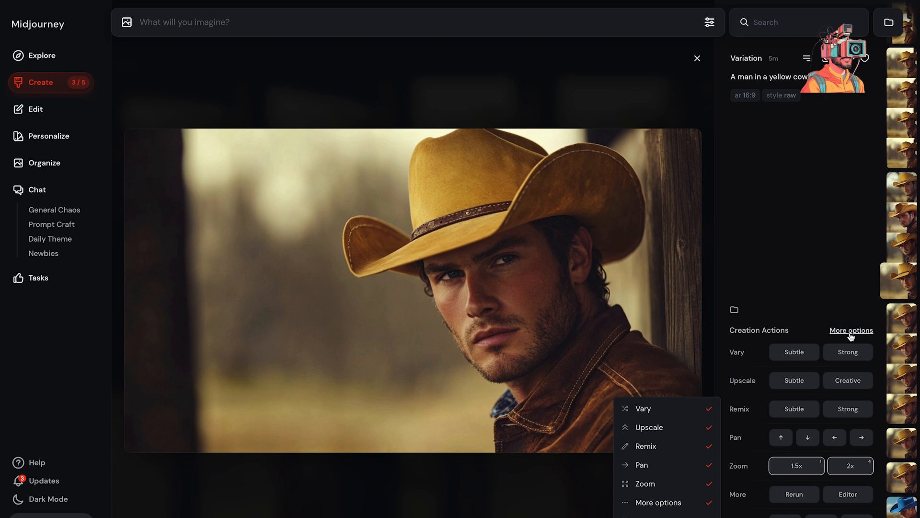
{"action": "left_click", "coordinate": [675, 485]}
{"action": "left_click", "coordinate": [675, 485]}
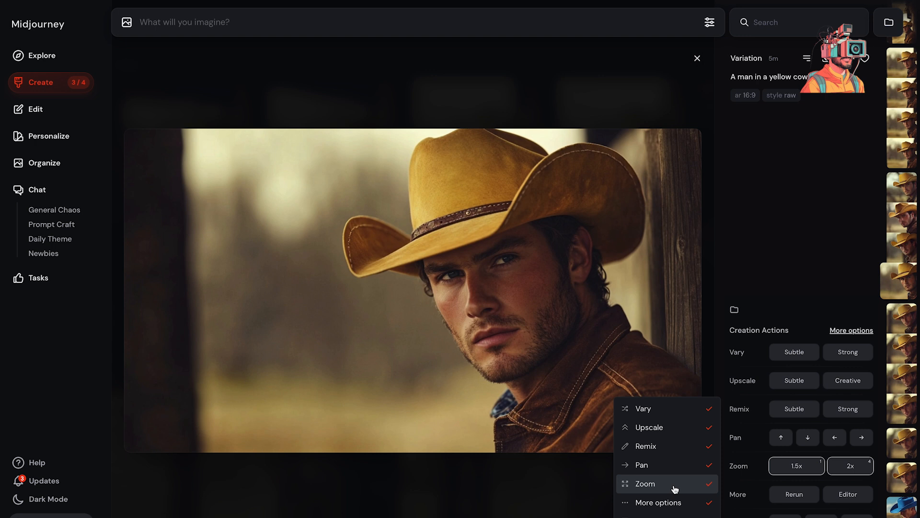
{"action": "left_click", "coordinate": [804, 287]}
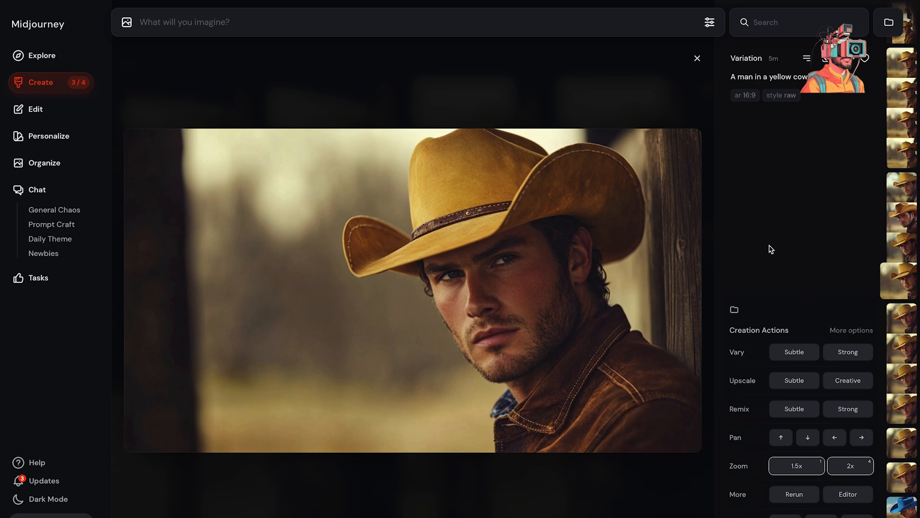
Step: Compare the fourth Strong variation with its 1.5x zoomed-out versions at full view
{"action": "left_click", "coordinate": [697, 58]}
{"action": "scroll", "coordinate": [580, 319], "scroll_direction": "down", "scroll_amount": 1}
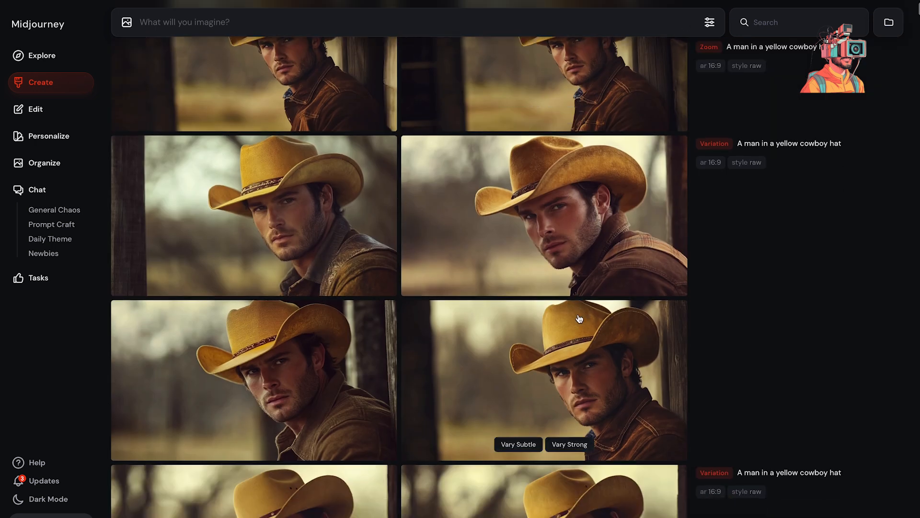
{"action": "scroll", "coordinate": [579, 318], "scroll_direction": "up", "scroll_amount": 1}
{"action": "scroll", "coordinate": [579, 317], "scroll_direction": "down", "scroll_amount": 1}
{"action": "left_click", "coordinate": [569, 364]}
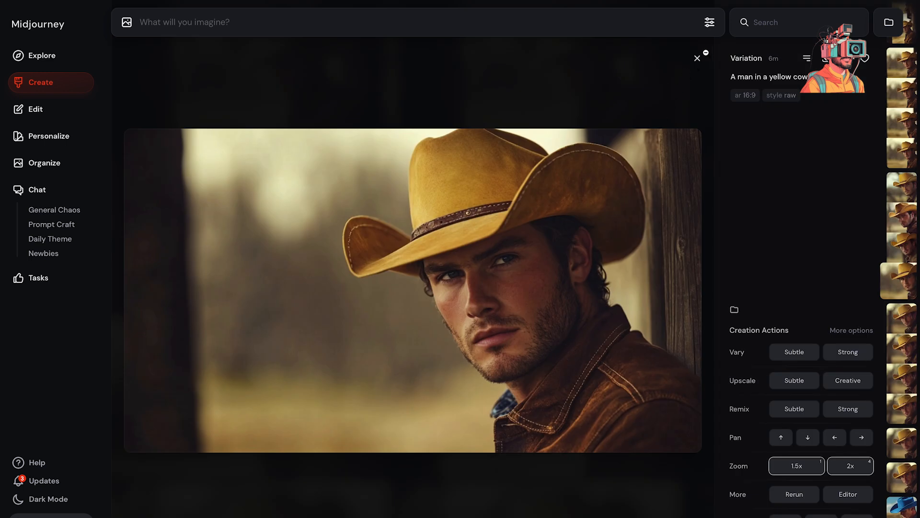
{"action": "left_click", "coordinate": [697, 58]}
{"action": "scroll", "coordinate": [566, 381], "scroll_direction": "up", "scroll_amount": 3}
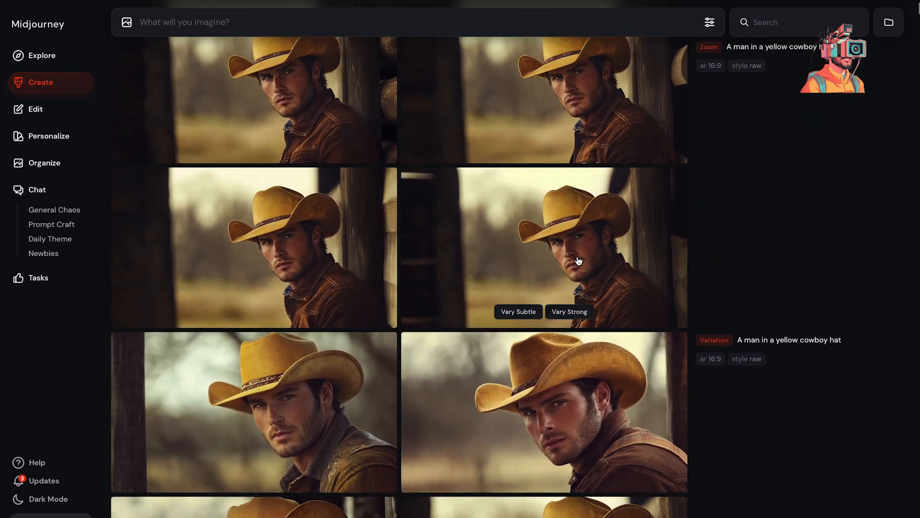
{"action": "left_click", "coordinate": [578, 260]}
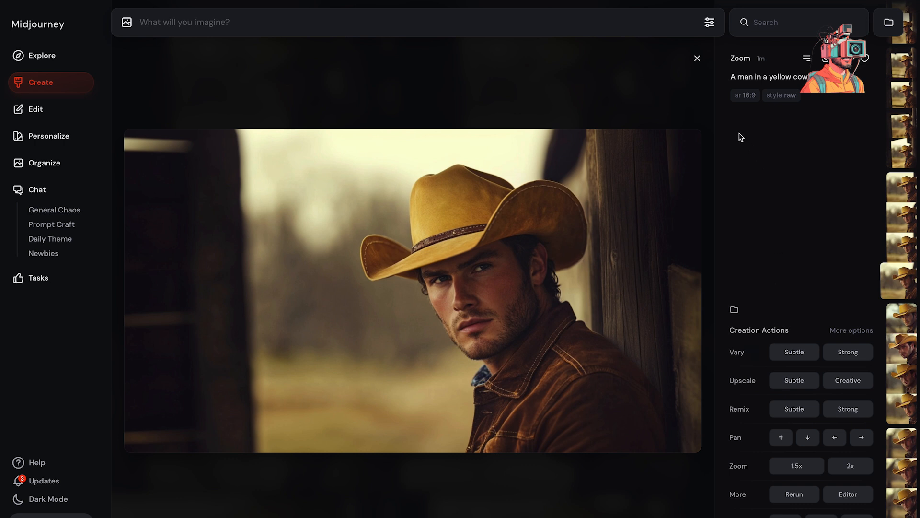
{"action": "key", "text": "Left"}
{"action": "key", "text": "Left"}
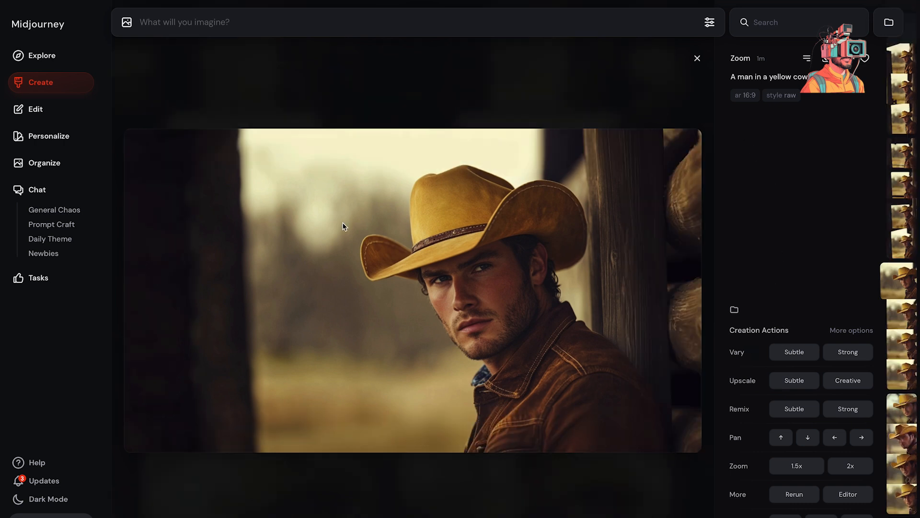
{"action": "key", "text": "Left"}
{"action": "key", "text": "Right"}
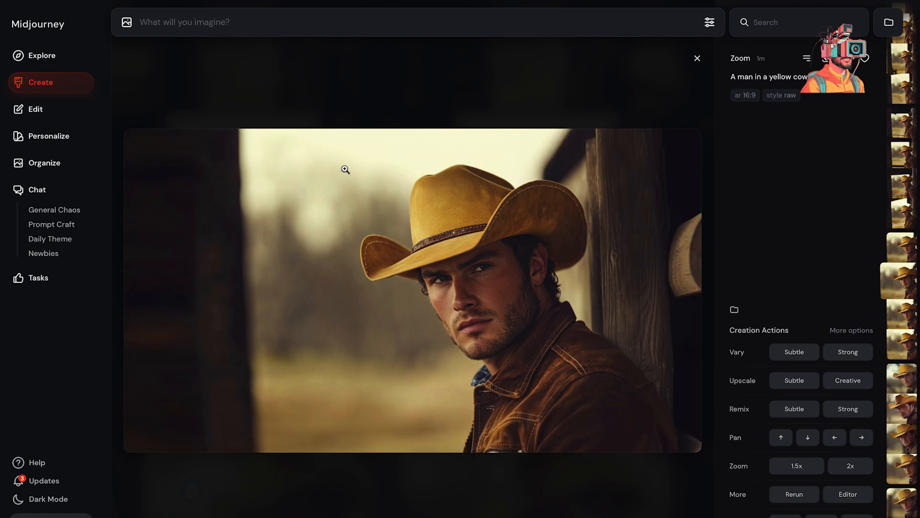
{"action": "key", "text": "Escape"}
Step: Examine the 2x zoomed-out versions of the yellow cowboy hat image one after another at full view
{"action": "left_click", "coordinate": [568, 277]}
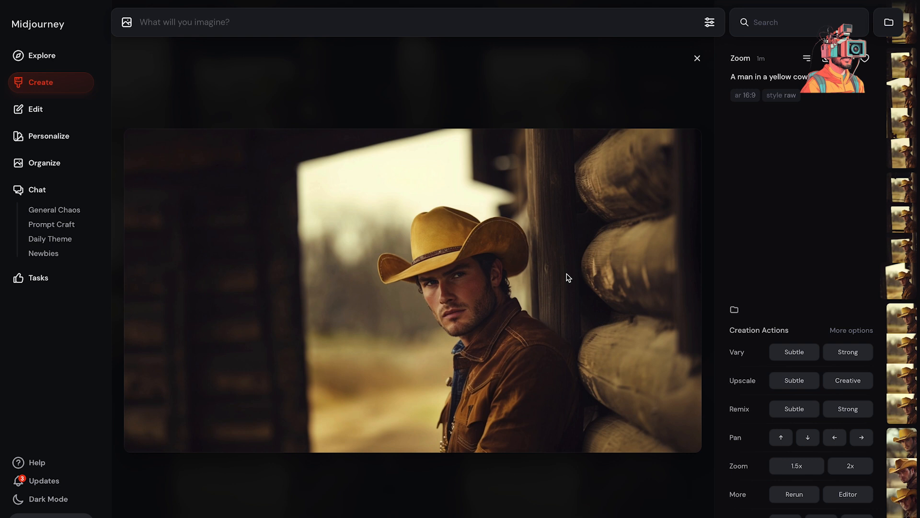
{"action": "key", "text": "Right"}
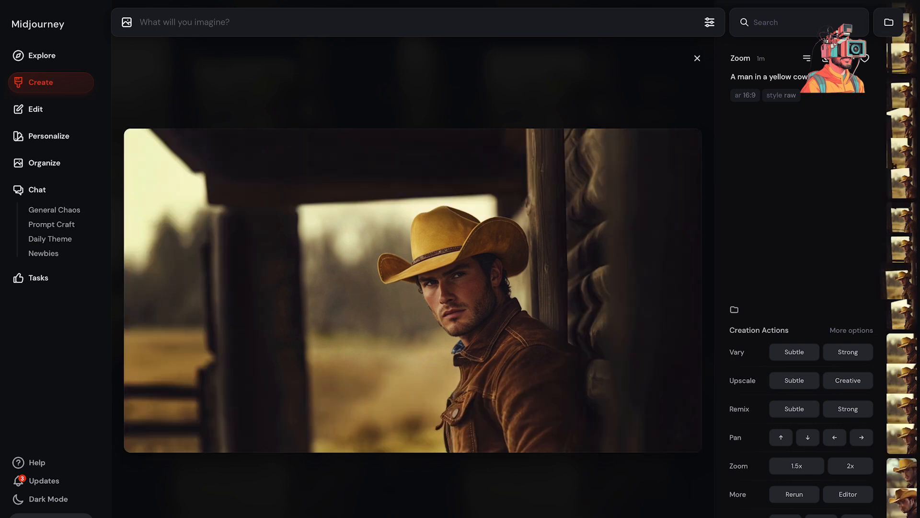
{"action": "key", "text": "Right"}
{"action": "key", "text": "Right"}
{"action": "key", "text": "Right"}
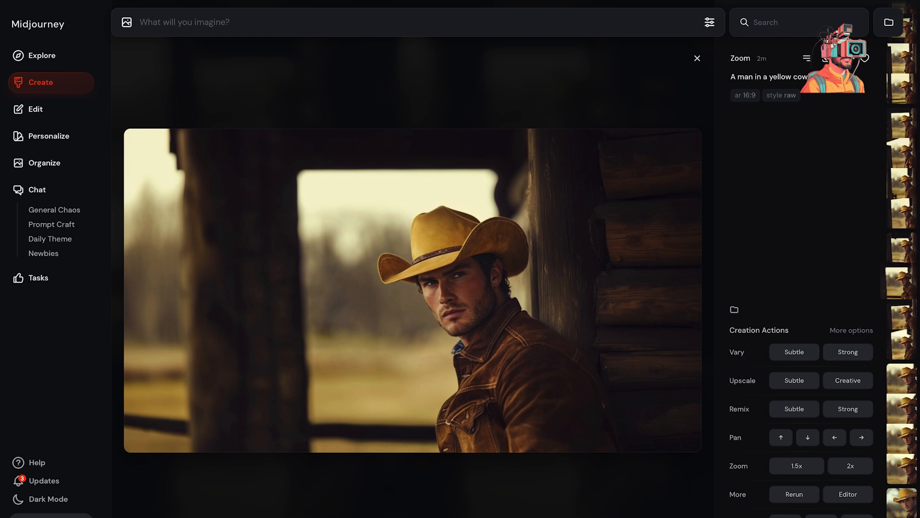
{"action": "key", "text": "Right"}
{"action": "key", "text": "Right"}
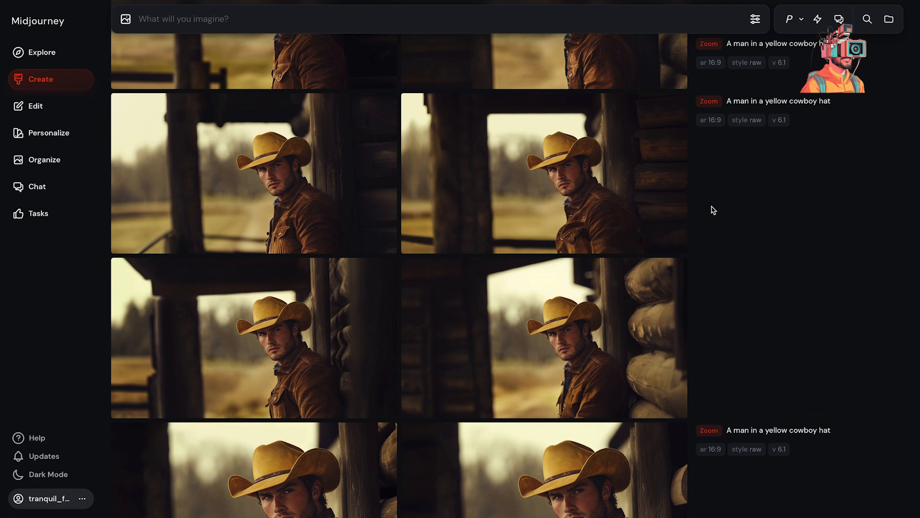
Step: Run a Subtle Remix on the second 2x zoomed-out image, adding "holding a lasso in his right hand" to the prompt after "hat"
{"action": "mouse_move", "coordinate": [592, 138]}
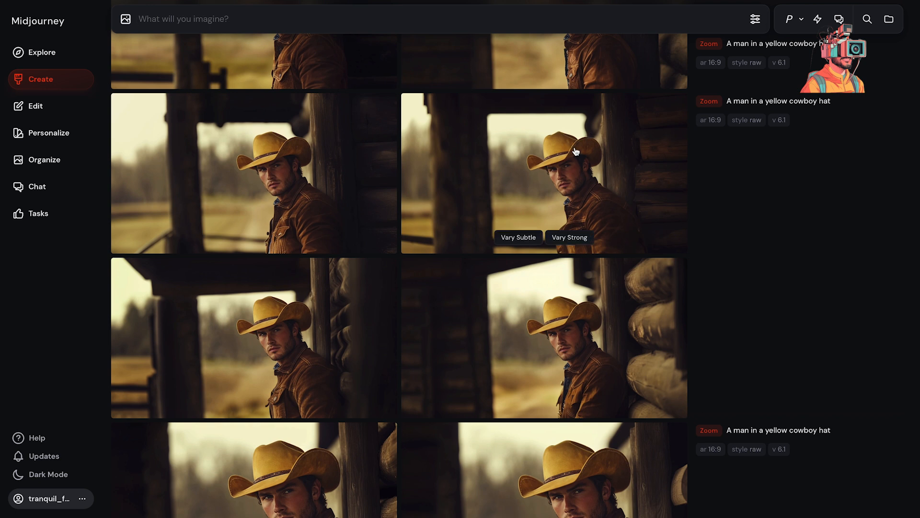
{"action": "left_click", "coordinate": [576, 152]}
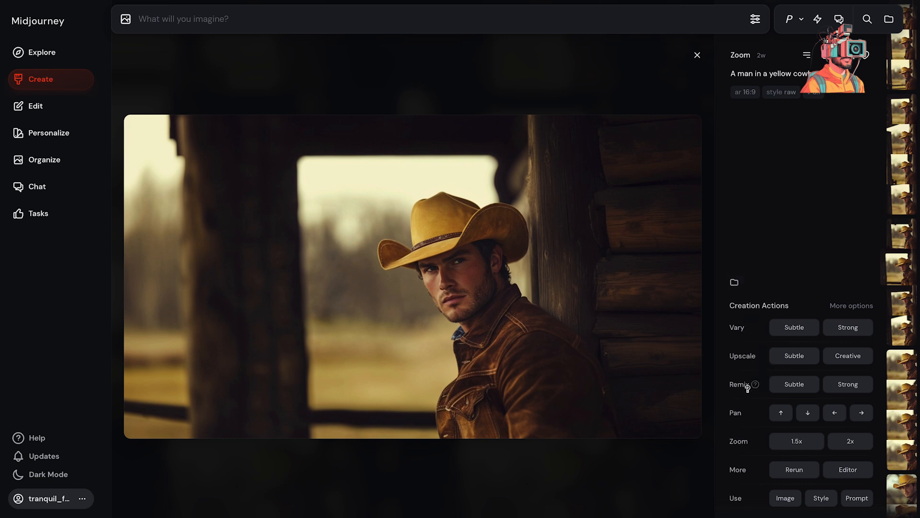
{"action": "left_click", "coordinate": [795, 384]}
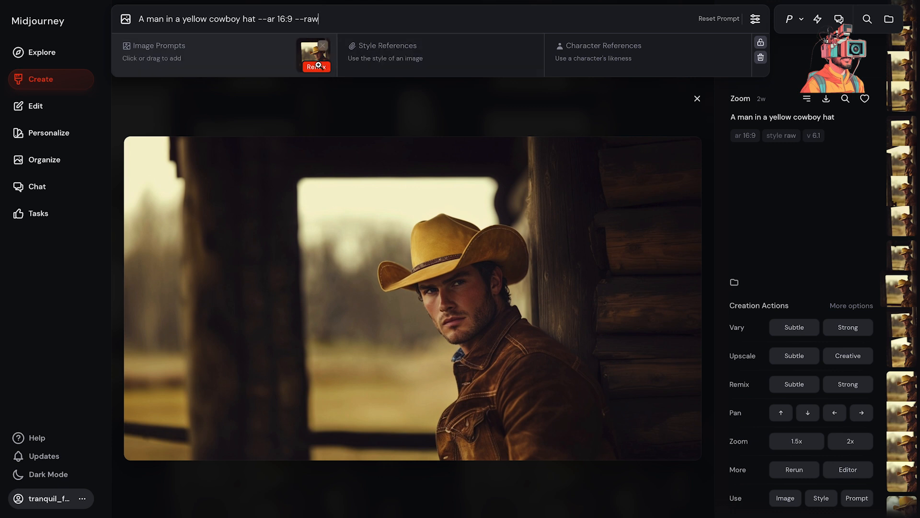
{"action": "left_click", "coordinate": [255, 18]}
{"action": "type", "text": "holding a la"}
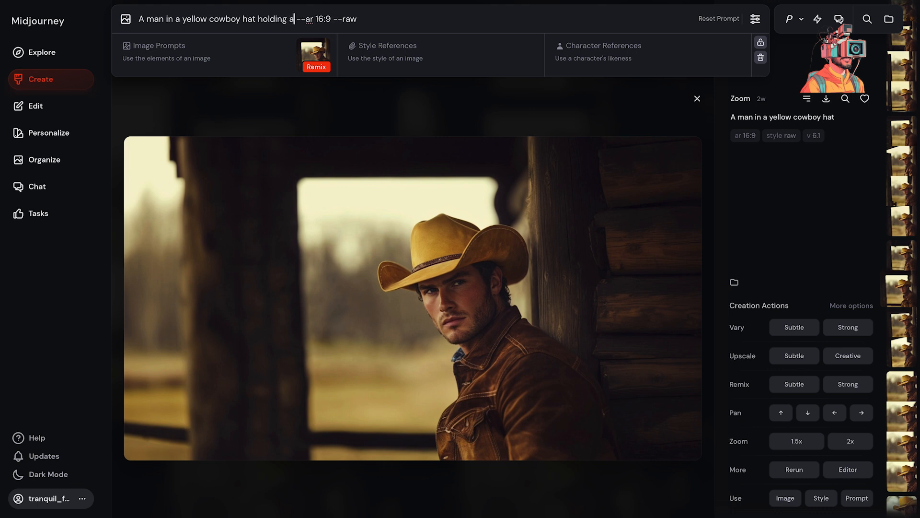
{"action": "type", "text": "sss"}
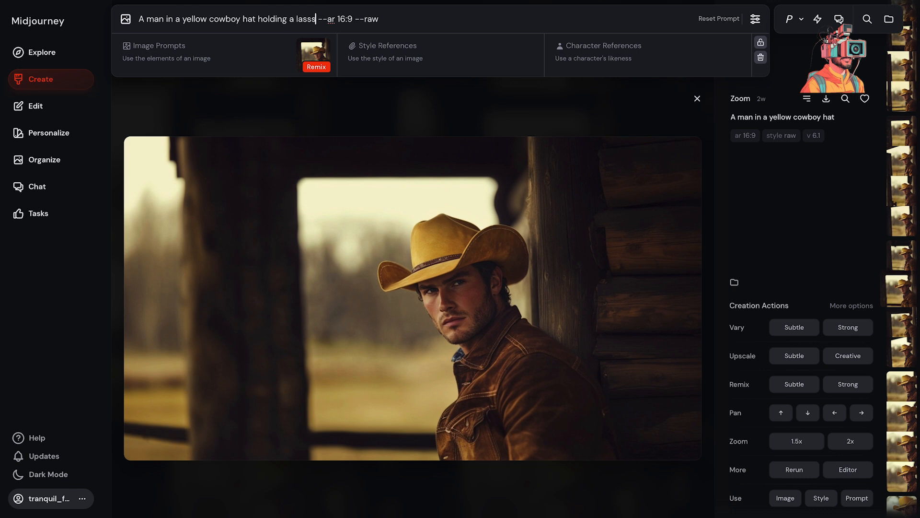
{"action": "key", "text": "BackSpace"}
{"action": "type", "text": "o in his right hand"}
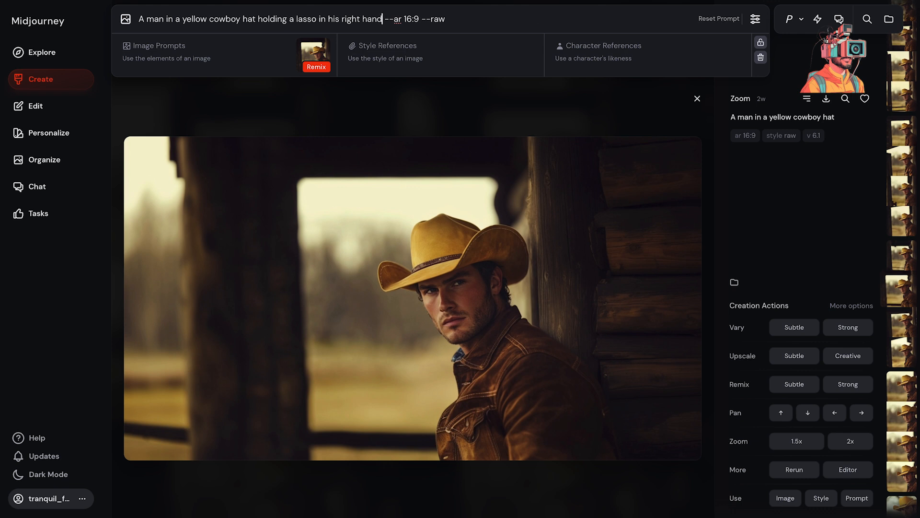
{"action": "key", "text": "Return"}
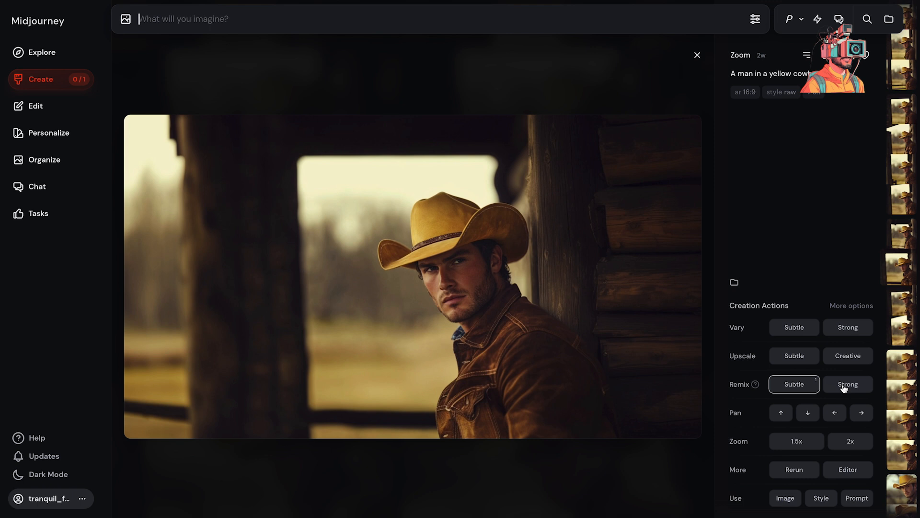
Step: Start a Strong Remix of the same image with the prompt text "A man in a yellow cowboy hat holding a lasso in his right hand"
{"action": "left_click", "coordinate": [845, 389]}
{"action": "mouse_move", "coordinate": [756, 386]}
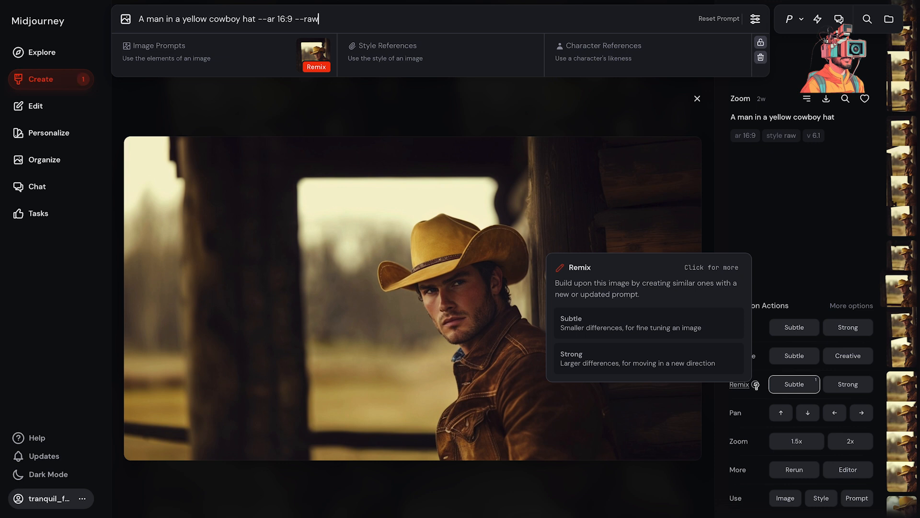
{"action": "left_click", "coordinate": [258, 18]}
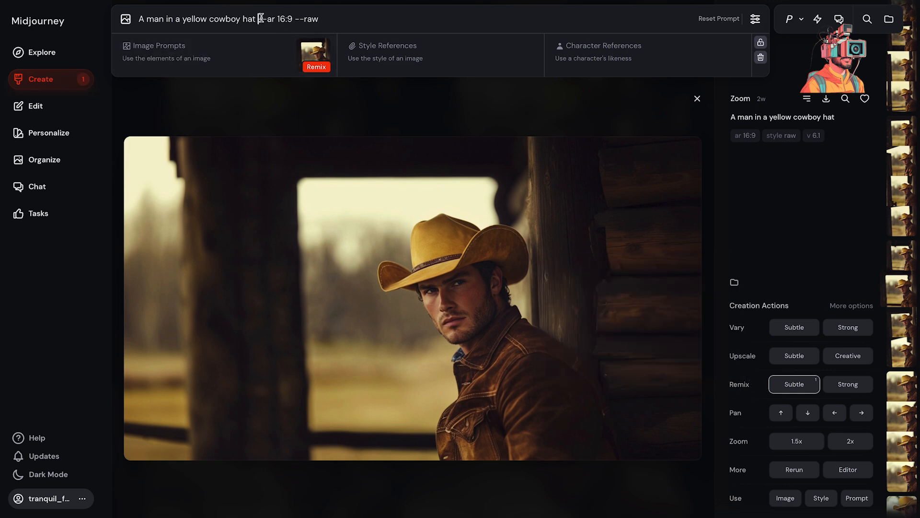
{"action": "left_click", "coordinate": [140, 19], "text": "shift"}
{"action": "type", "text": "A man in a yellow cowboy hat holding a lasso in his right hand"}
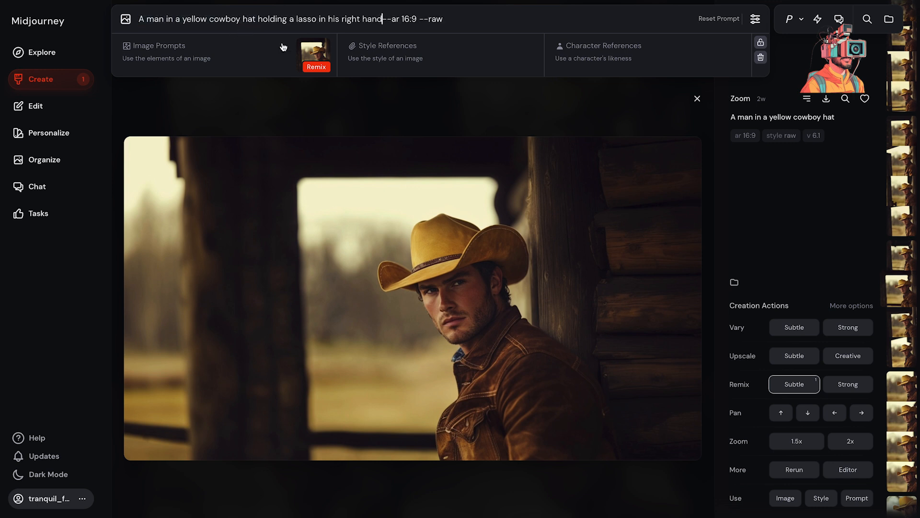
Step: Insert ", a purple jacket," after "hat" in the remix prompt and submit the Strong Remix
{"action": "left_click", "coordinate": [382, 19]}
{"action": "left_click", "coordinate": [243, 19]}
{"action": "key", "text": "Right"}
{"action": "key", "text": "Right"}
{"action": "key", "text": "Right"}
{"action": "key", "text": "Right"}
{"action": "type", "text": ", a purple jacket"}
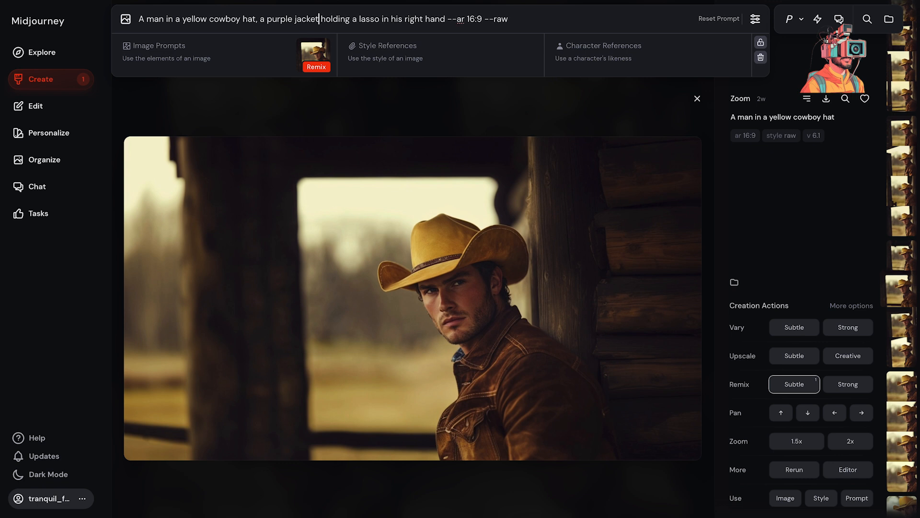
{"action": "type", "text": ","}
{"action": "left_click", "coordinate": [530, 18]}
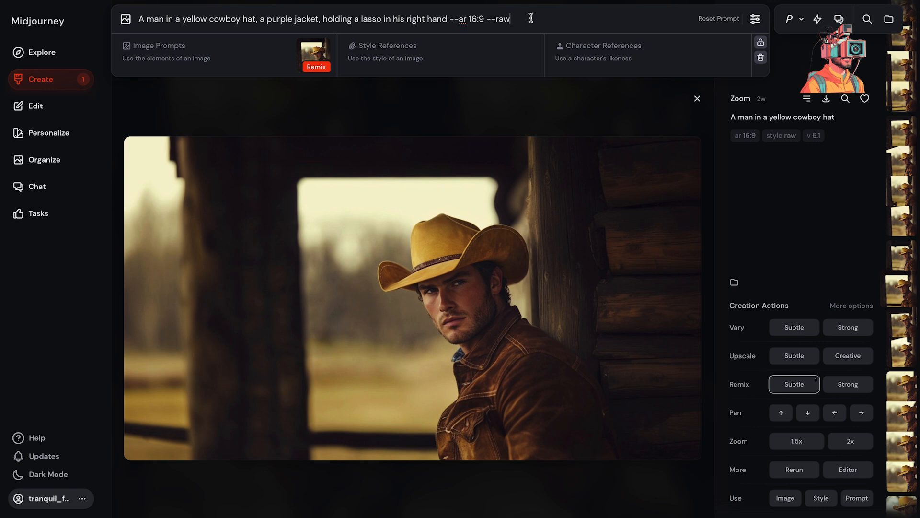
{"action": "key", "text": "Return"}
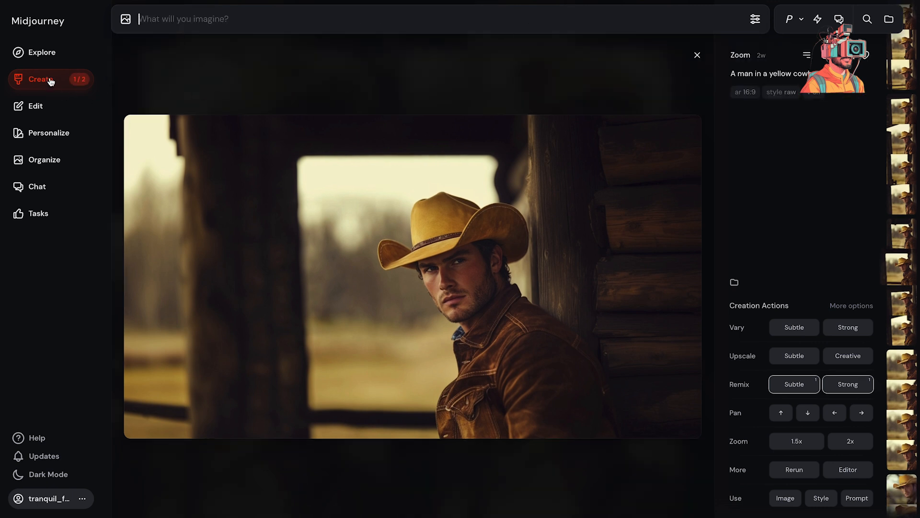
Step: Examine the Subtle Remix images from the lasso prompt one after another at full view
{"action": "left_click", "coordinate": [51, 82]}
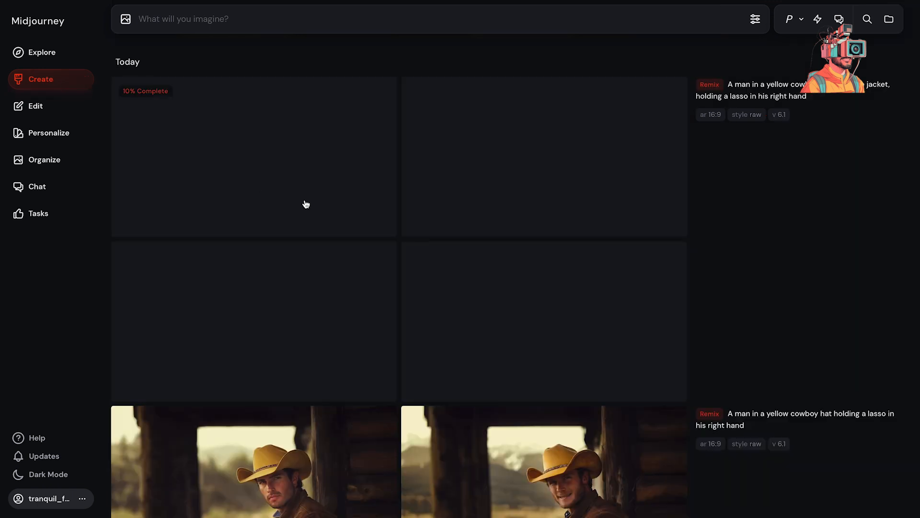
{"action": "scroll", "coordinate": [306, 204], "scroll_direction": "down", "scroll_amount": 7}
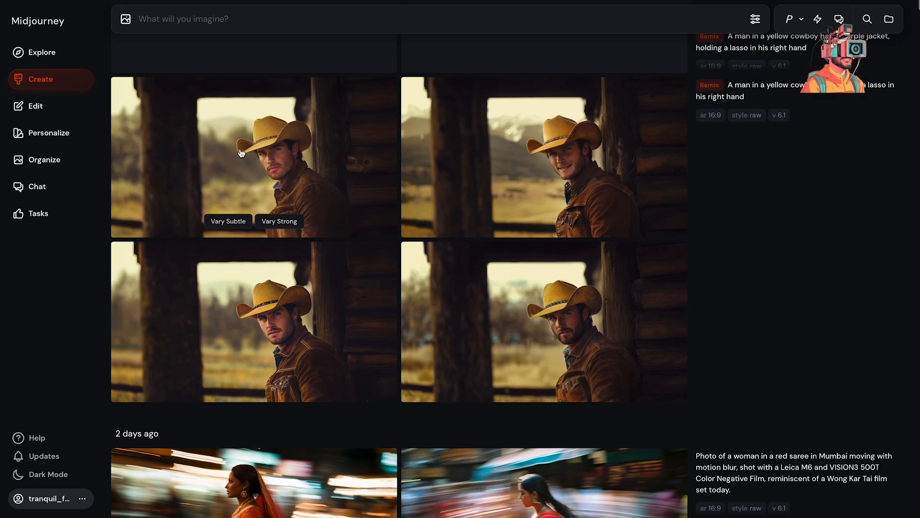
{"action": "left_click", "coordinate": [242, 153]}
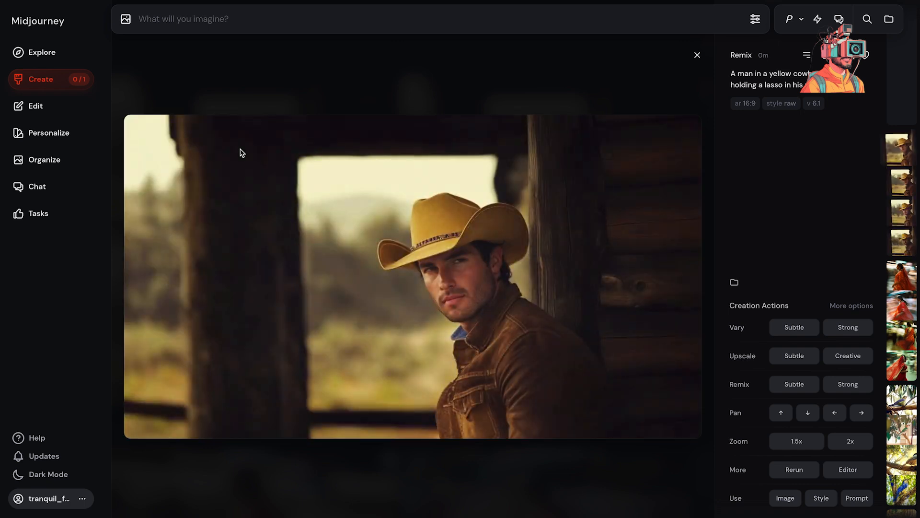
{"action": "key", "text": "Right"}
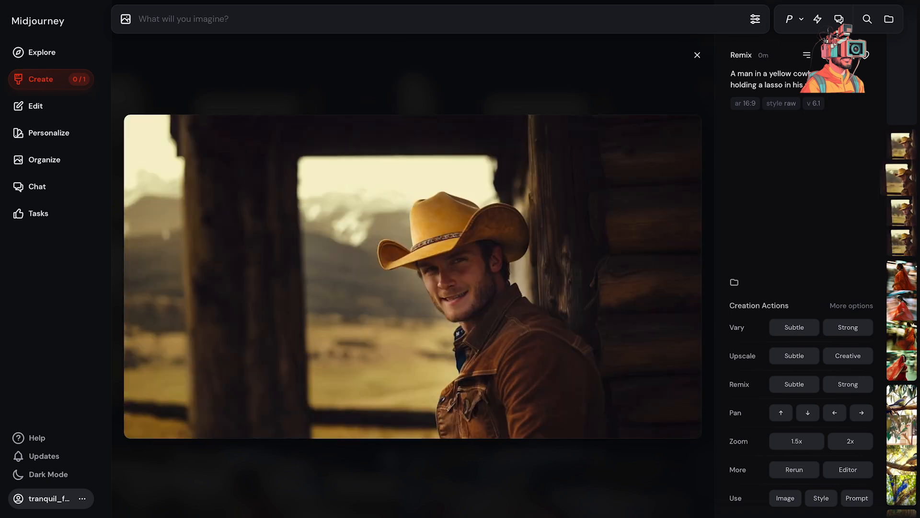
{"action": "key", "text": "Right"}
{"action": "key", "text": "Right"}
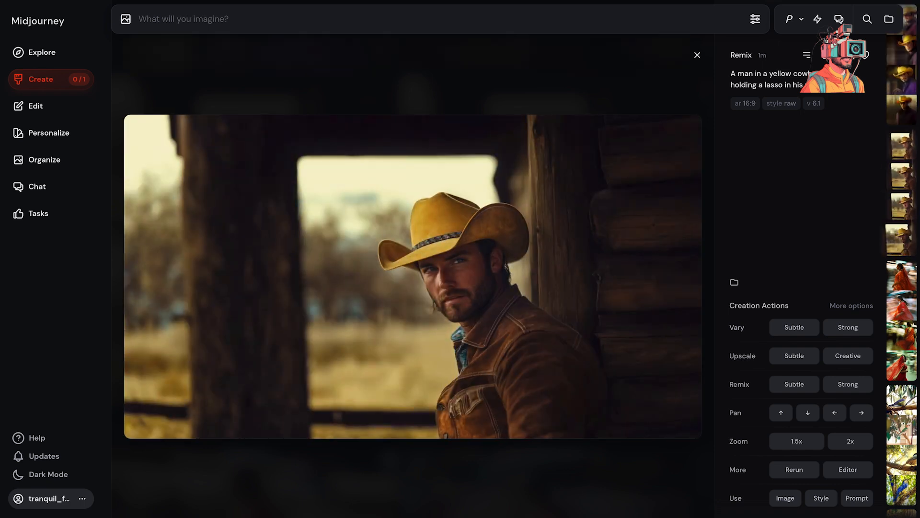
{"action": "key", "text": "Right"}
{"action": "key", "text": "Left"}
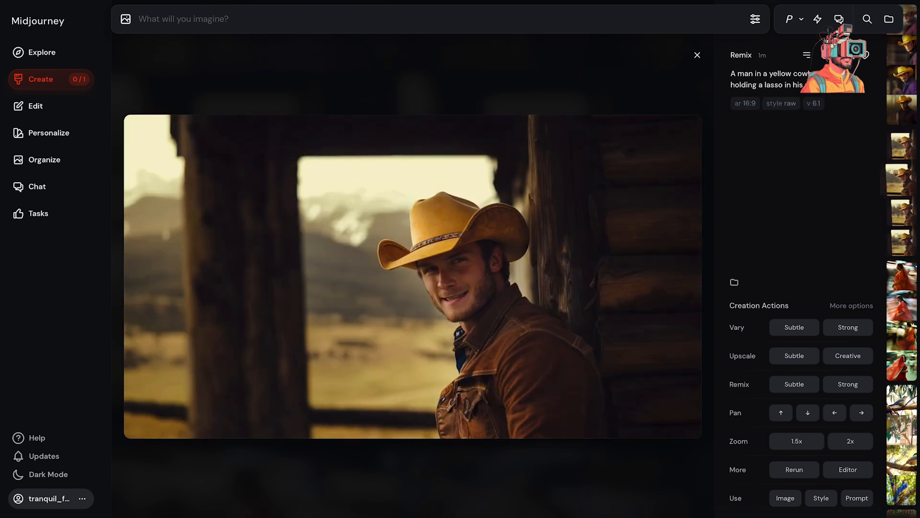
{"action": "key", "text": "Left"}
Step: Examine the four Strong Remix images from the purple jacket prompt at full view
{"action": "key", "text": "Left"}
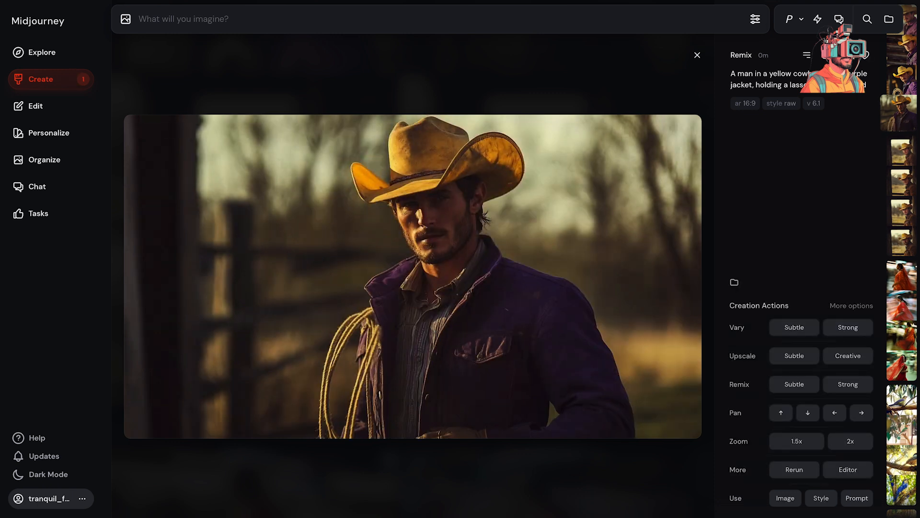
{"action": "key", "text": "Left"}
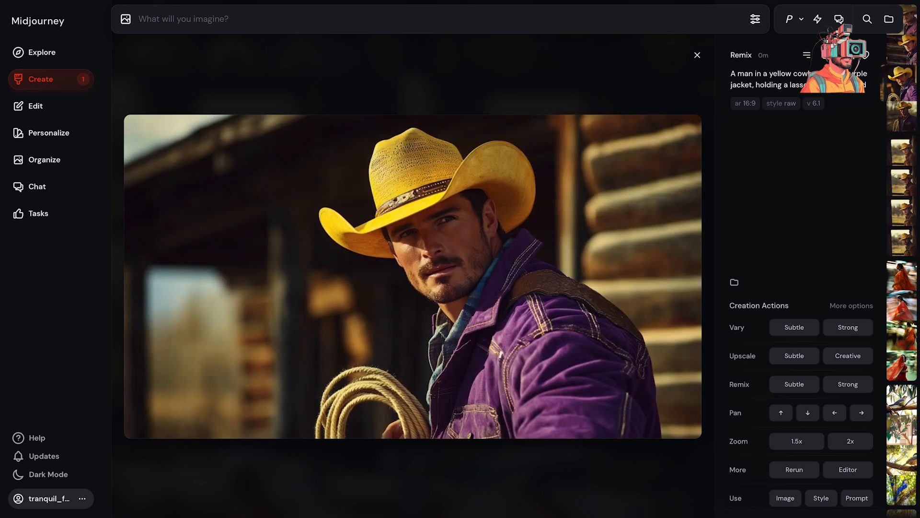
{"action": "key", "text": "Left"}
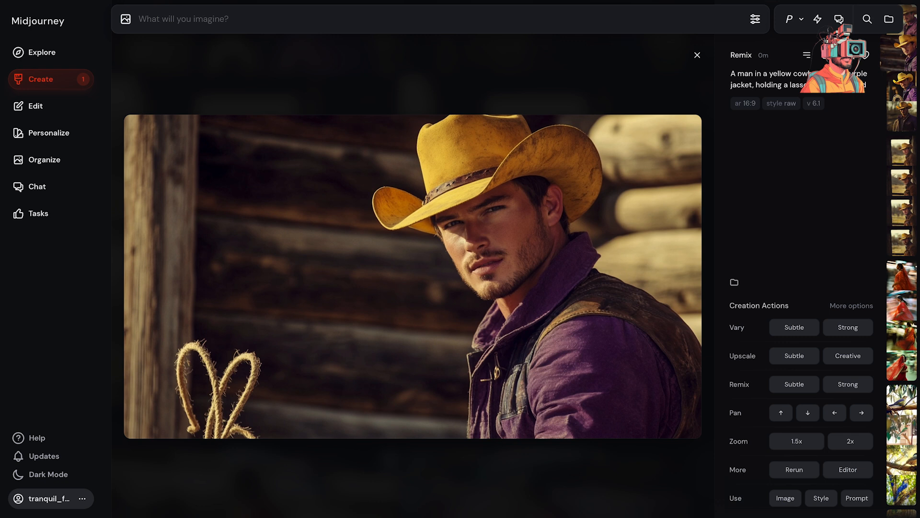
{"action": "key", "text": "Left"}
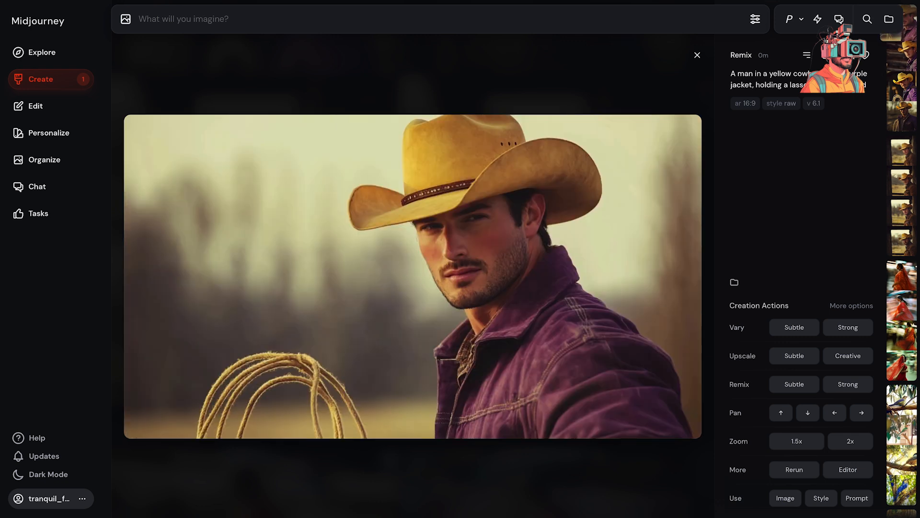
{"action": "key", "text": "Right"}
{"action": "key", "text": "Right"}
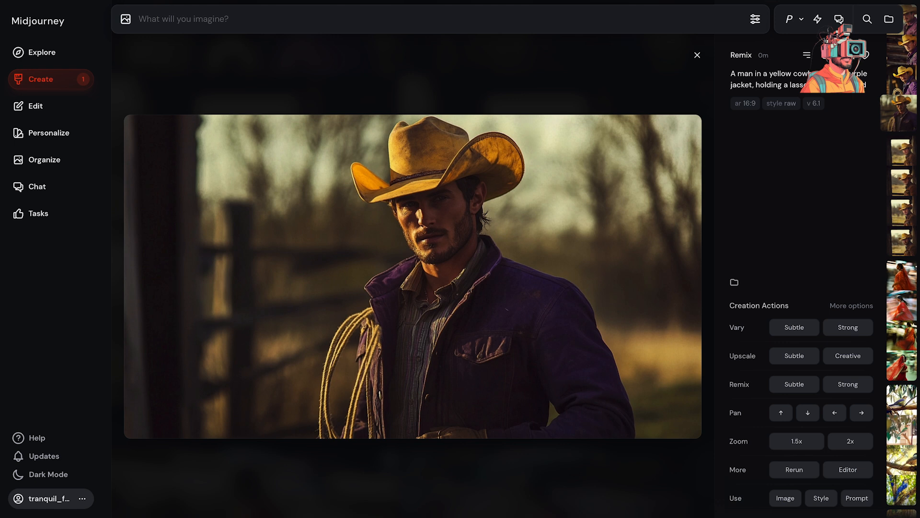
Step: Compare the Subtle Remix images with the Strong Remix images again at full view, ending on the third Strong one
{"action": "key", "text": "Right"}
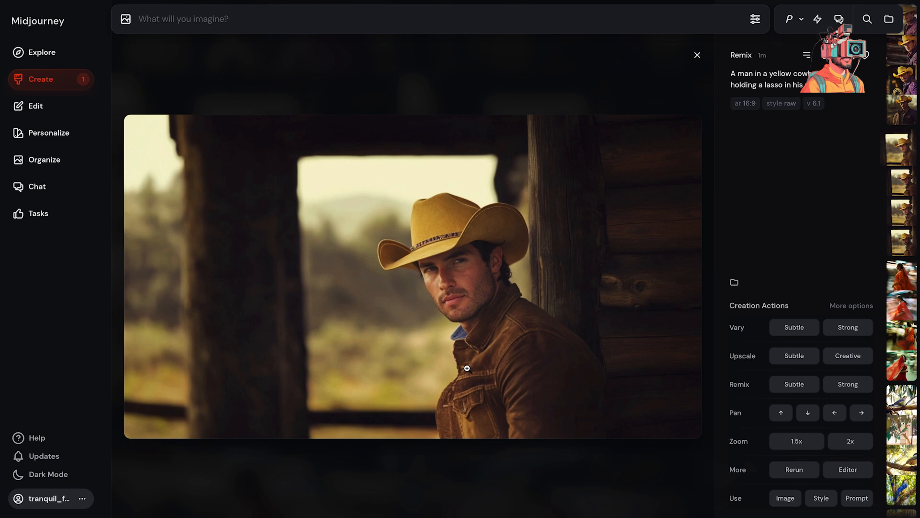
{"action": "key", "text": "Right"}
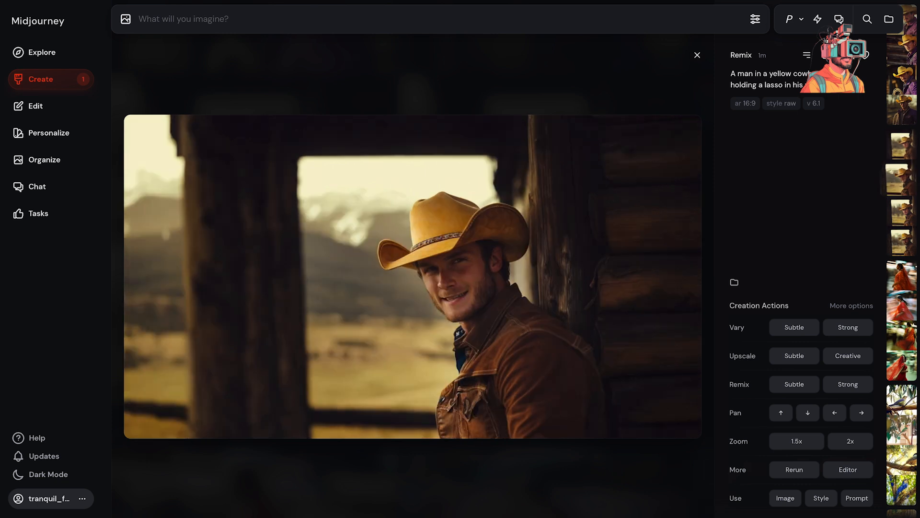
{"action": "key", "text": "Right"}
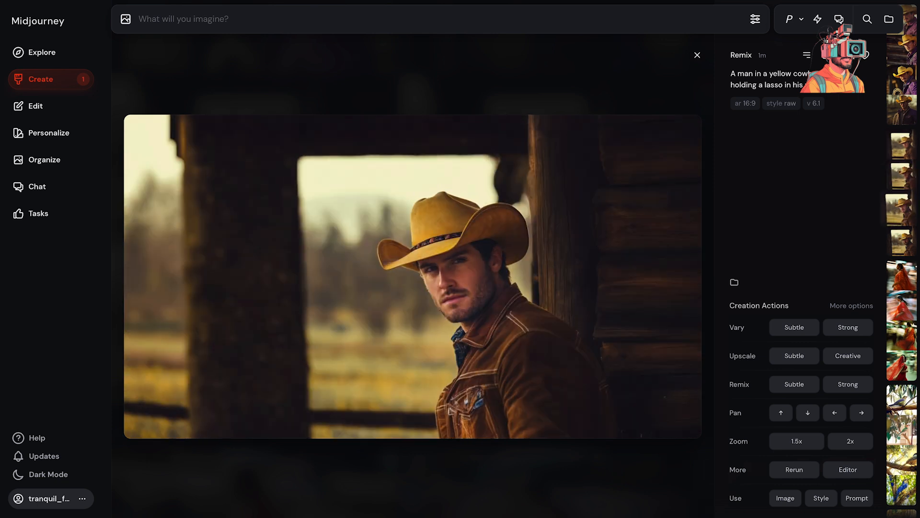
{"action": "key", "text": "Right"}
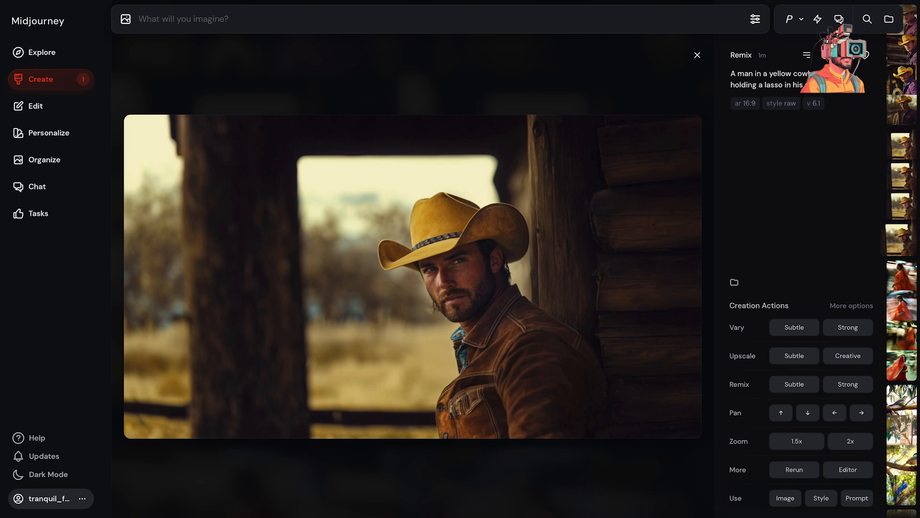
{"action": "key", "text": "Left"}
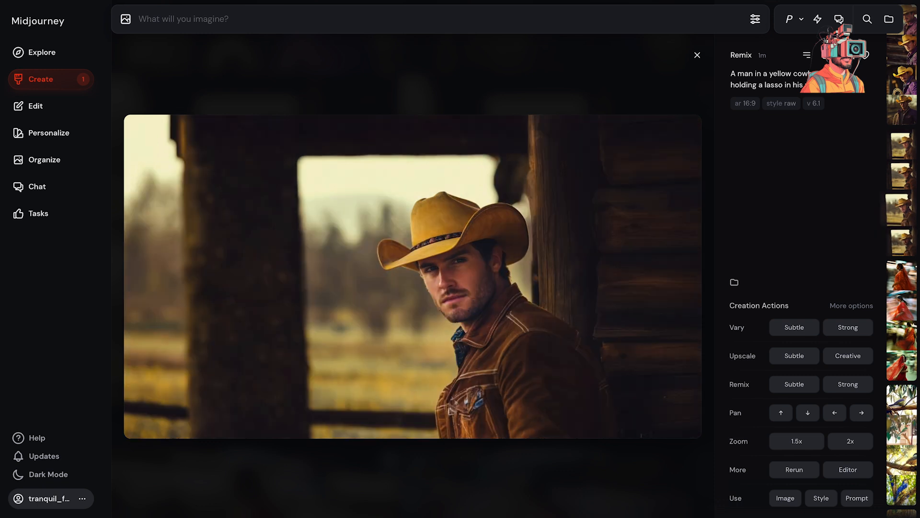
{"action": "key", "text": "Left"}
{"action": "key", "text": "Left"}
{"action": "key", "text": "Left"}
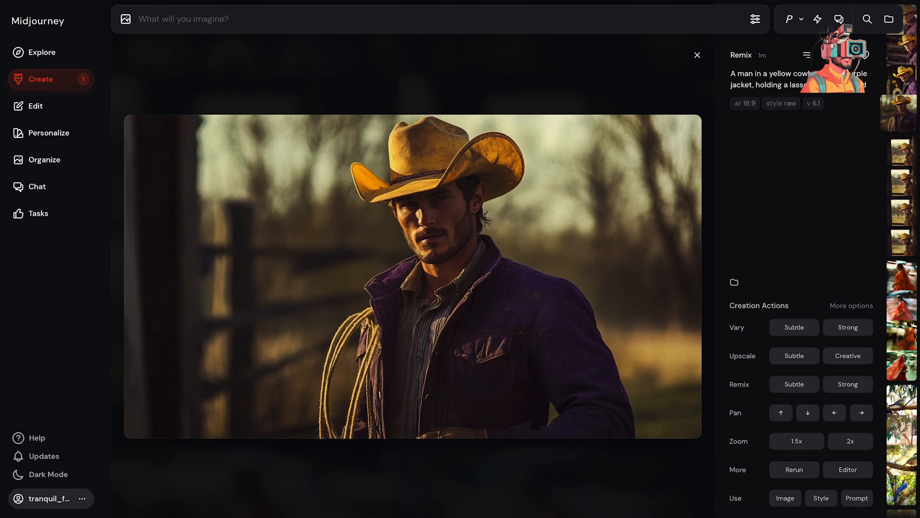
{"action": "key", "text": "Left"}
{"action": "key", "text": "Left"}
{"action": "key", "text": "Right"}
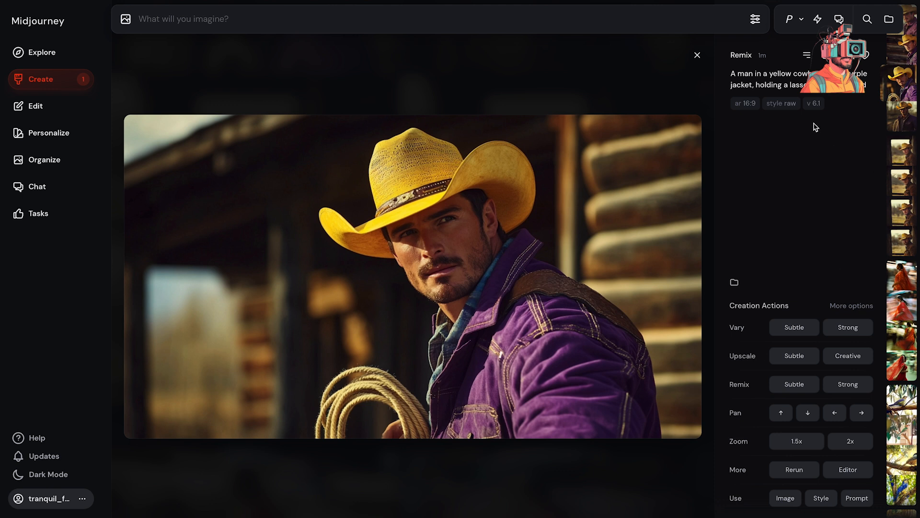
Step: Generate new images from the prompt "A man in a yellow cowboy hat, a purple jacket, holding a lasso in his right hand" without a remix source
{"action": "left_click", "coordinate": [787, 81]}
{"action": "left_click", "coordinate": [733, 23]}
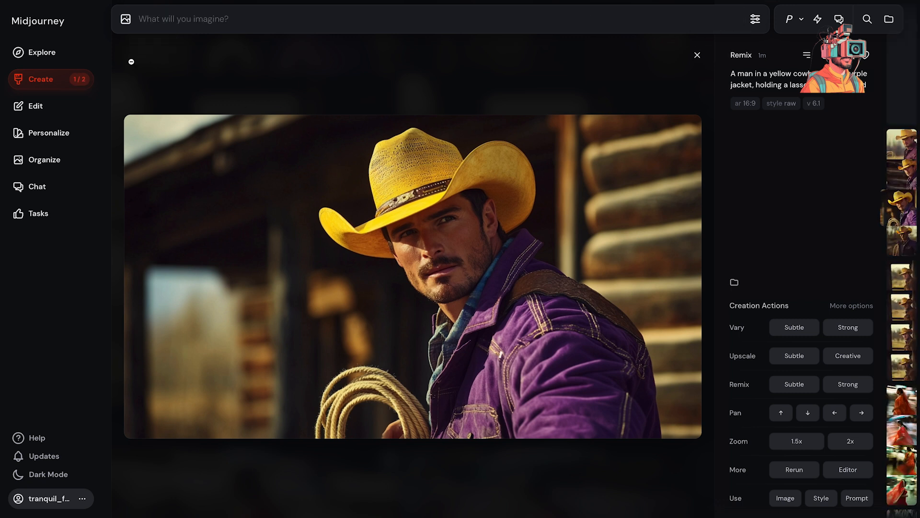
Step: Examine the images newly generated without a remix source one after another at full view
{"action": "left_click", "coordinate": [56, 82]}
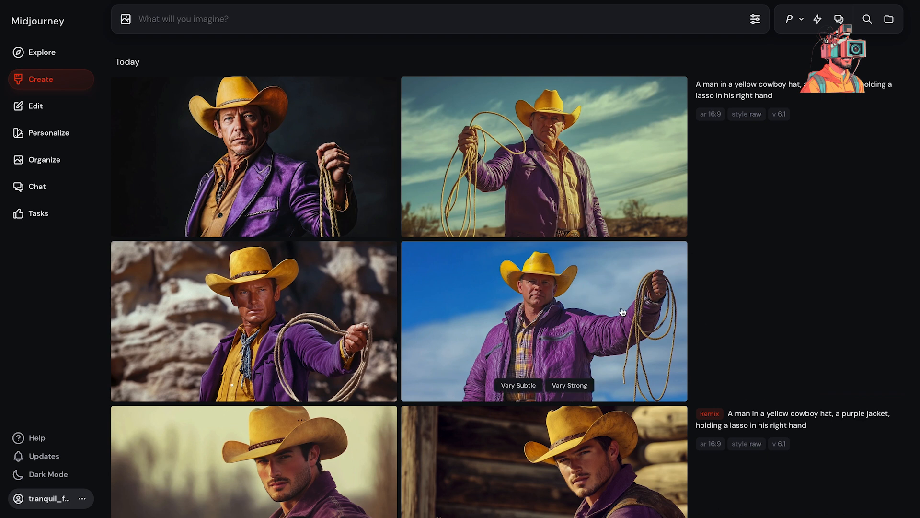
{"action": "left_click", "coordinate": [569, 326]}
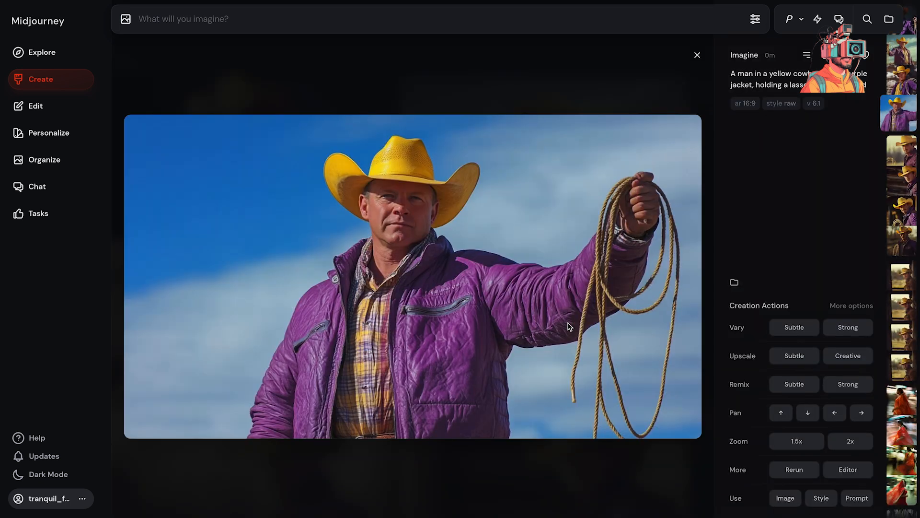
{"action": "key", "text": "Left"}
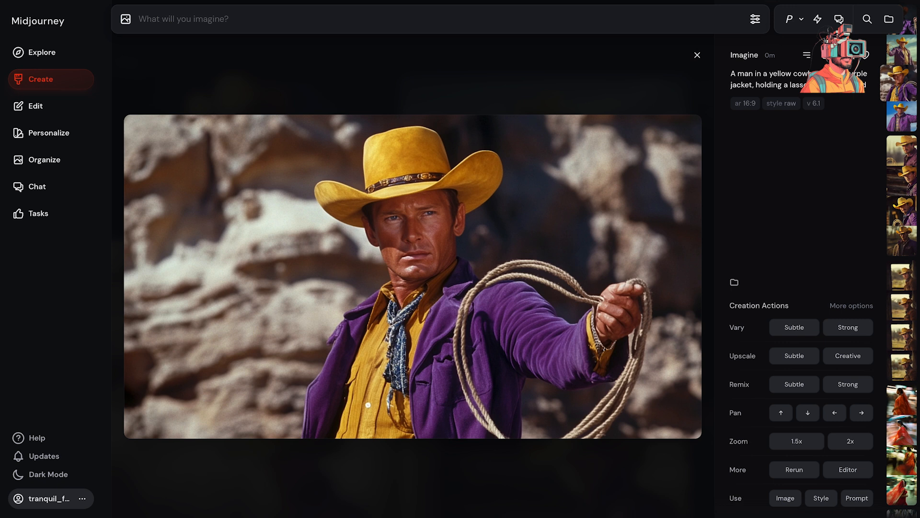
{"action": "key", "text": "Left"}
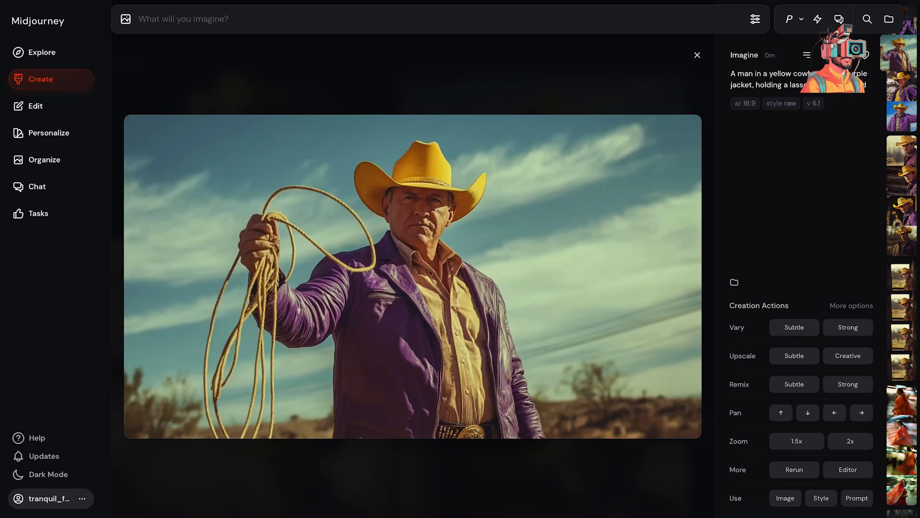
{"action": "key", "text": "Left"}
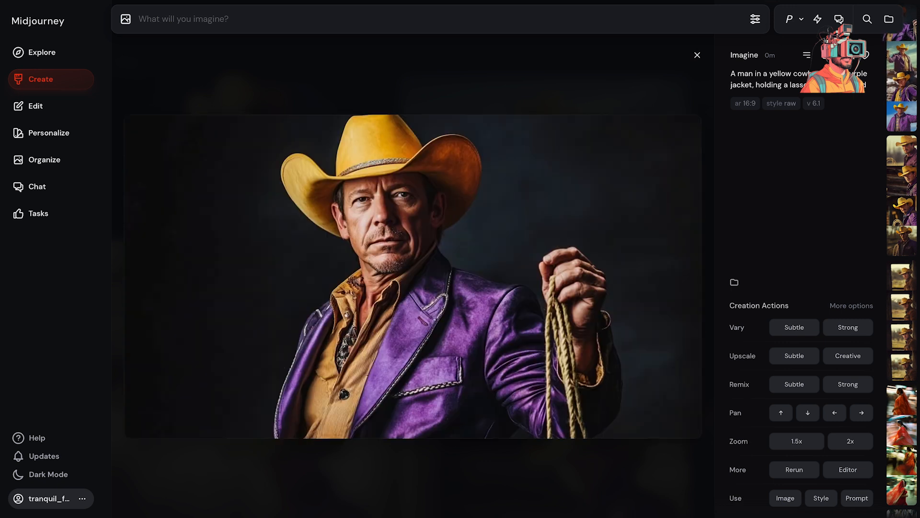
{"action": "key", "text": "Left"}
{"action": "key", "text": "Left"}
{"action": "key", "text": "Right"}
{"action": "key", "text": "Right"}
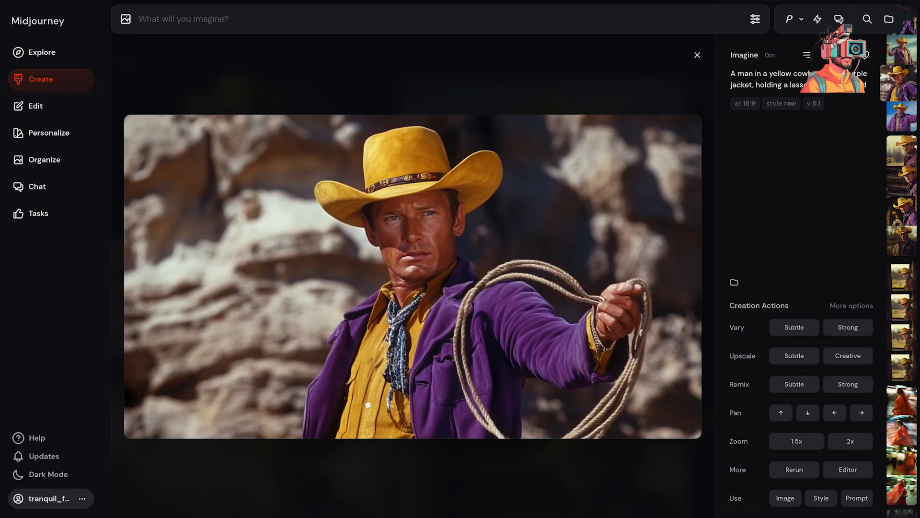
{"action": "key", "text": "Escape"}
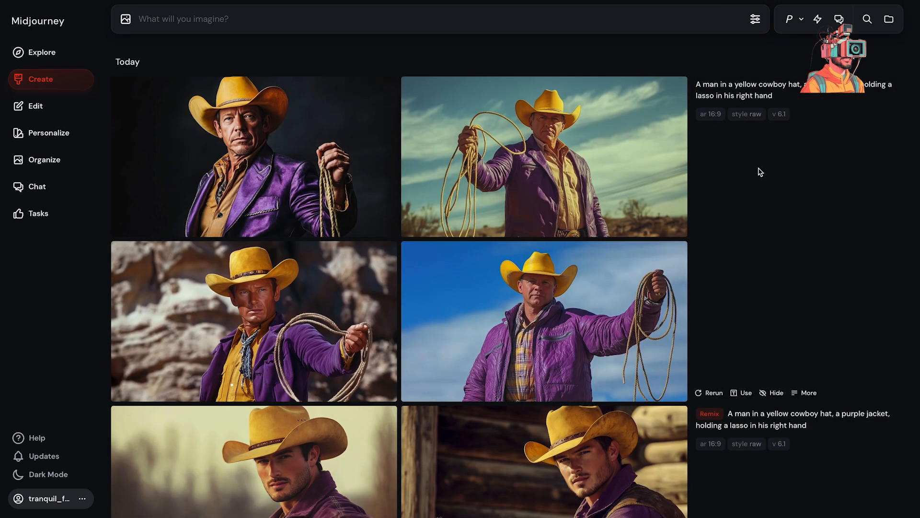
Step: Find the red saree images from two days ago and open the fourth one at full view
{"action": "scroll", "coordinate": [775, 197], "scroll_direction": "down", "scroll_amount": 1}
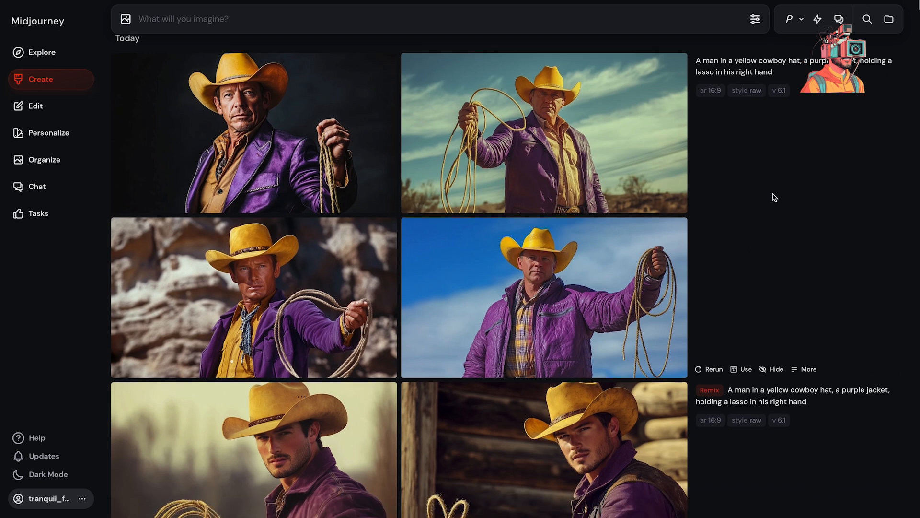
{"action": "scroll", "coordinate": [775, 197], "scroll_direction": "down", "scroll_amount": 20}
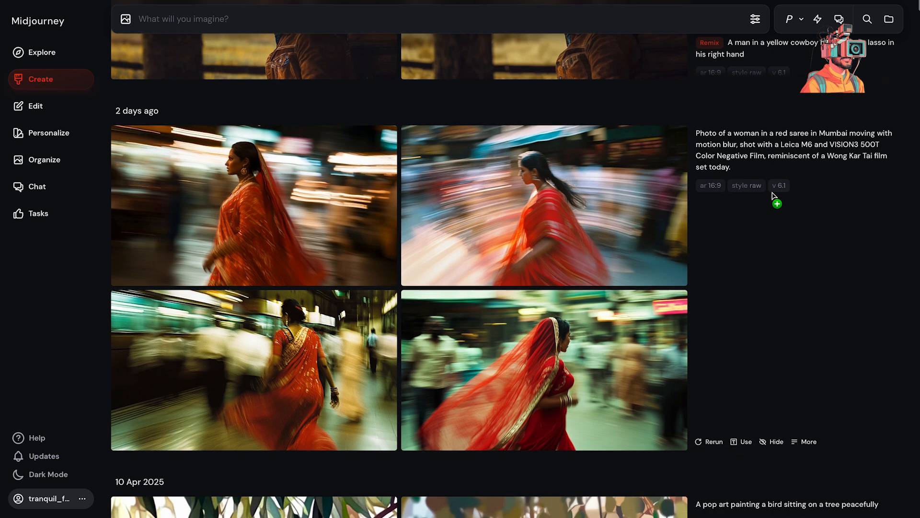
{"action": "scroll", "coordinate": [791, 182], "scroll_direction": "down", "scroll_amount": 6}
{"action": "scroll", "coordinate": [799, 191], "scroll_direction": "up", "scroll_amount": 8}
{"action": "scroll", "coordinate": [801, 192], "scroll_direction": "down", "scroll_amount": 5}
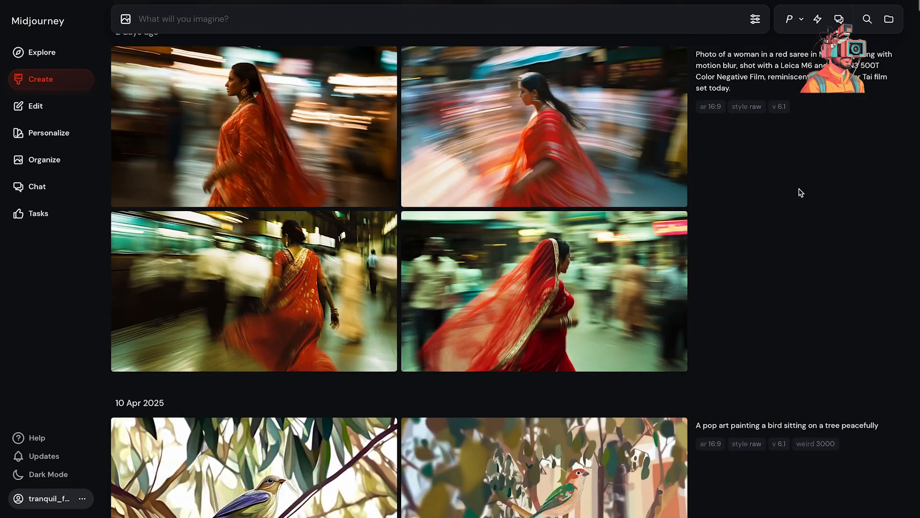
{"action": "scroll", "coordinate": [801, 193], "scroll_direction": "up", "scroll_amount": 3}
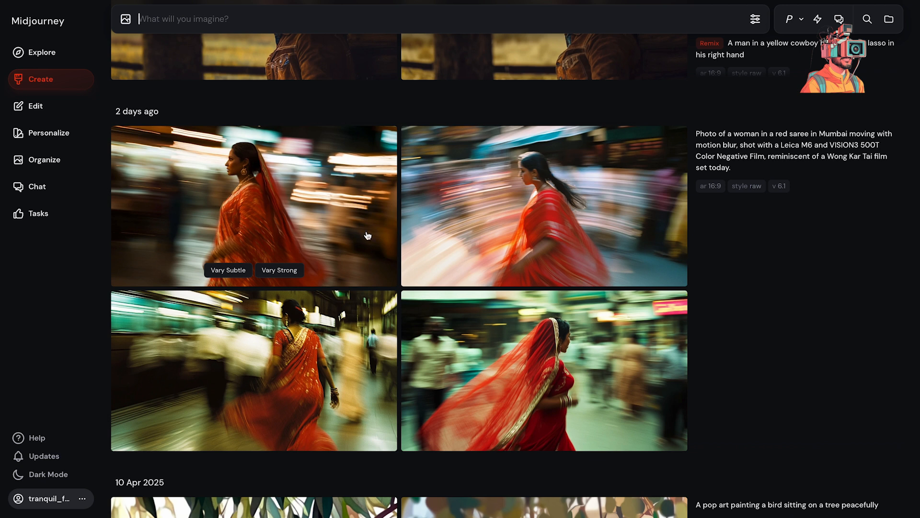
{"action": "left_click", "coordinate": [447, 307]}
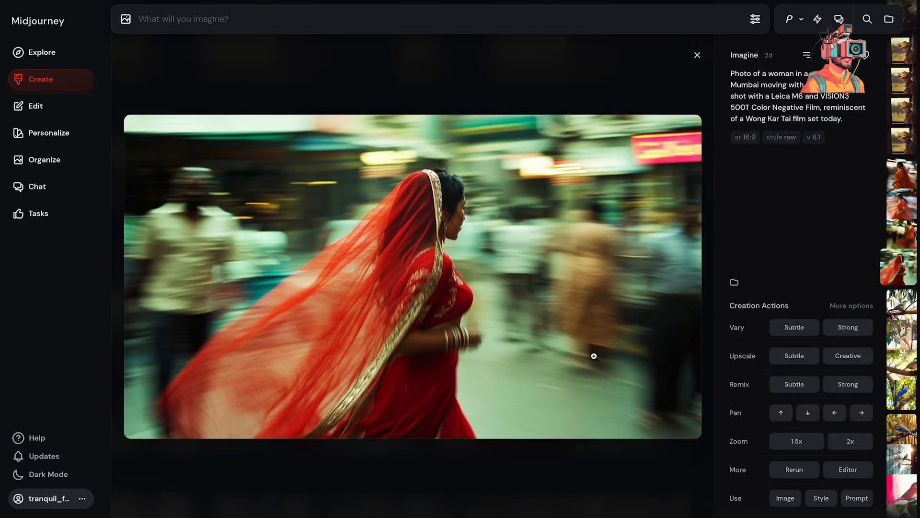
Step: Start a Strong Remix of the saree image and remove "woman in a red saree" from its prompt
{"action": "left_click", "coordinate": [848, 384]}
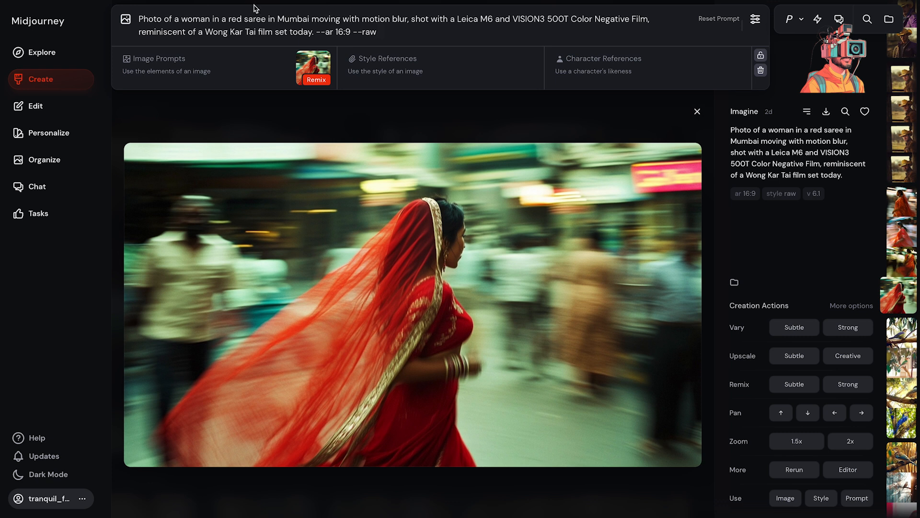
{"action": "left_click", "coordinate": [181, 18]}
{"action": "double_click", "coordinate": [206, 18]}
{"action": "key", "text": "ctrl+Right"}
{"action": "key", "text": "ctrl+Right"}
{"action": "key", "text": "ctrl+Right"}
{"action": "key", "text": "ctrl+Right"}
{"action": "key", "text": "Delete"}
{"action": "key", "text": "Delete"}
{"action": "key", "text": "Delete"}
{"action": "key", "text": "Delete"}
{"action": "key", "text": "Delete"}
{"action": "key", "text": "Delete"}
{"action": "key", "text": "Delete"}
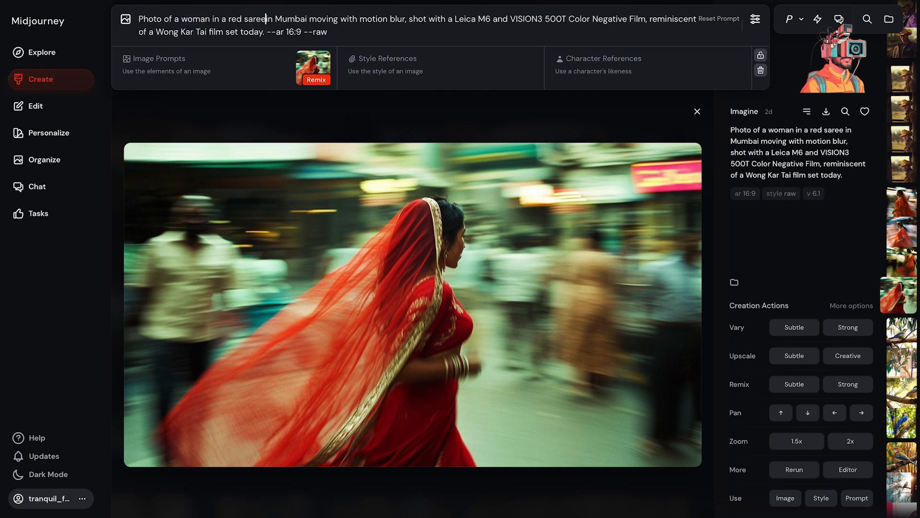
{"action": "key", "text": "BackSpace"}
{"action": "key", "text": "BackSpace"}
{"action": "key", "text": "BackSpace"}
{"action": "key", "text": "BackSpace"}
{"action": "key", "text": "BackSpace"}
{"action": "key", "text": "BackSpace"}
{"action": "key", "text": "BackSpace"}
{"action": "key", "text": "BackSpace"}
{"action": "key", "text": "BackSpace"}
{"action": "key", "text": "BackSpace"}
{"action": "key", "text": "BackSpace"}
{"action": "key", "text": "BackSpace"}
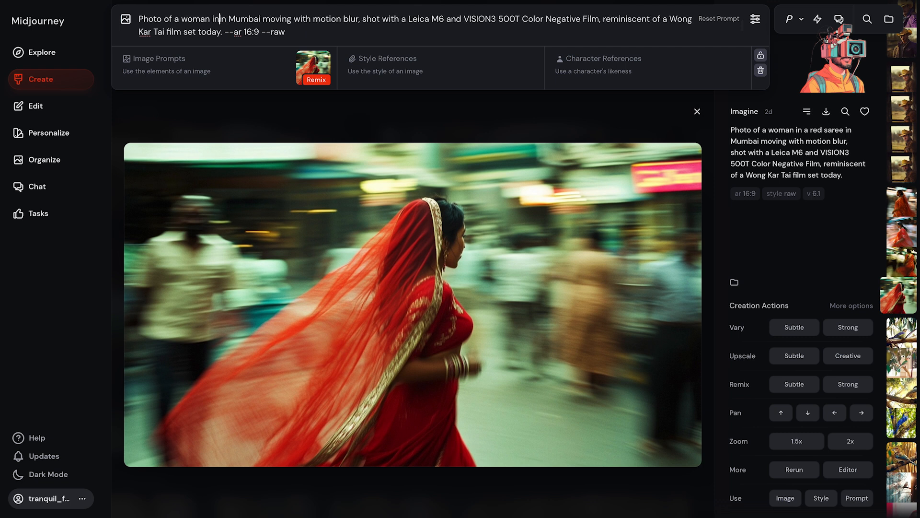
{"action": "key", "text": "BackSpace"}
{"action": "key", "text": "BackSpace"}
{"action": "key", "text": "BackSpace"}
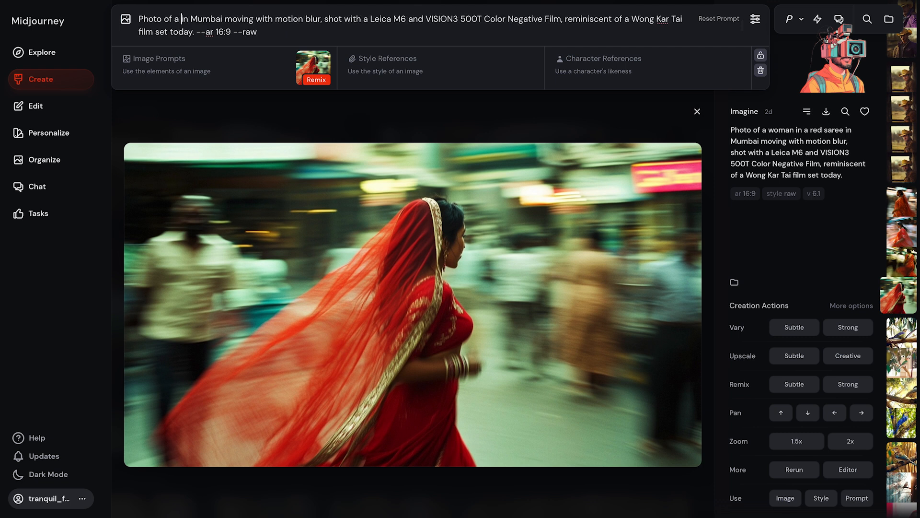
Step: Insert "ancient Indian Warrior" as the prompt's subject and generate the Strong Remix
{"action": "type", "text": "ancient "}
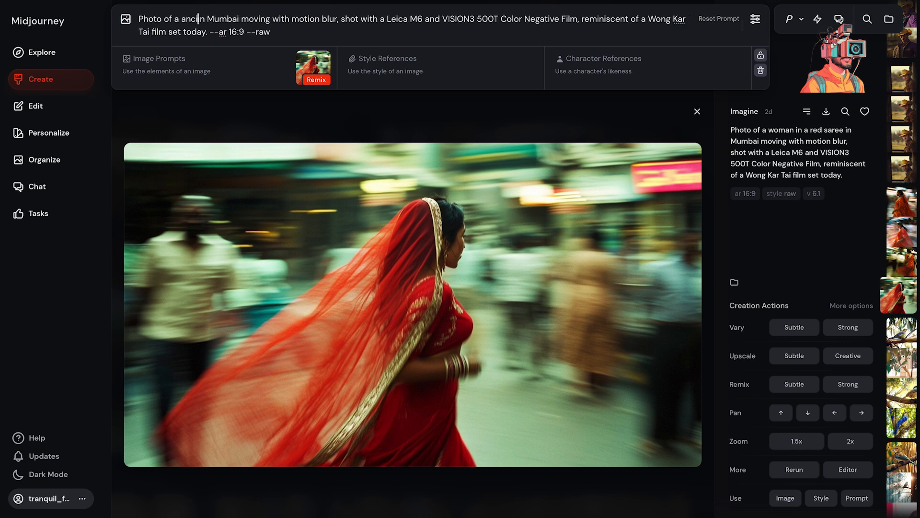
{"action": "type", "text": "Indian Wa"}
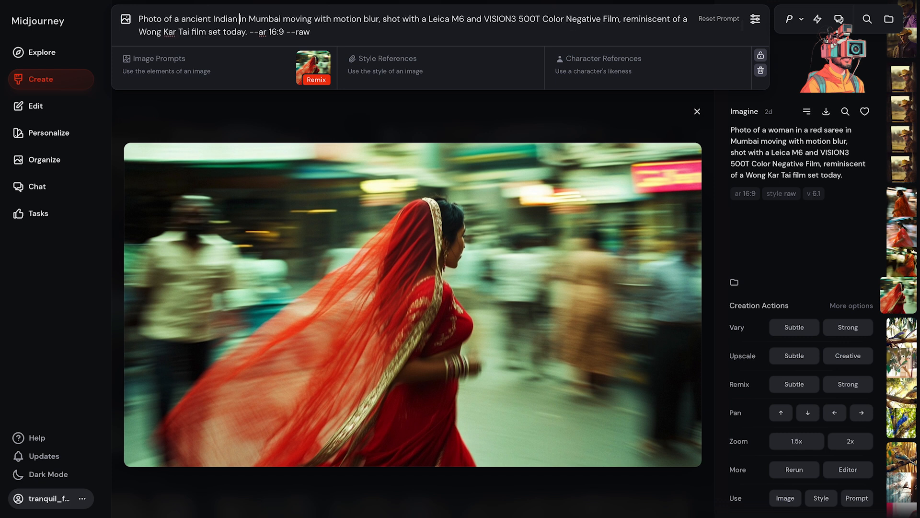
{"action": "type", "text": "rrior"}
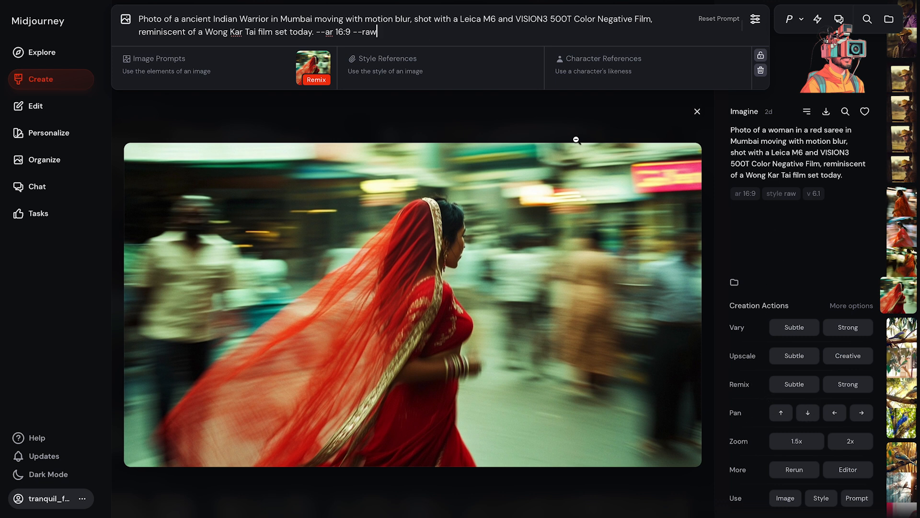
{"action": "key", "text": "Return"}
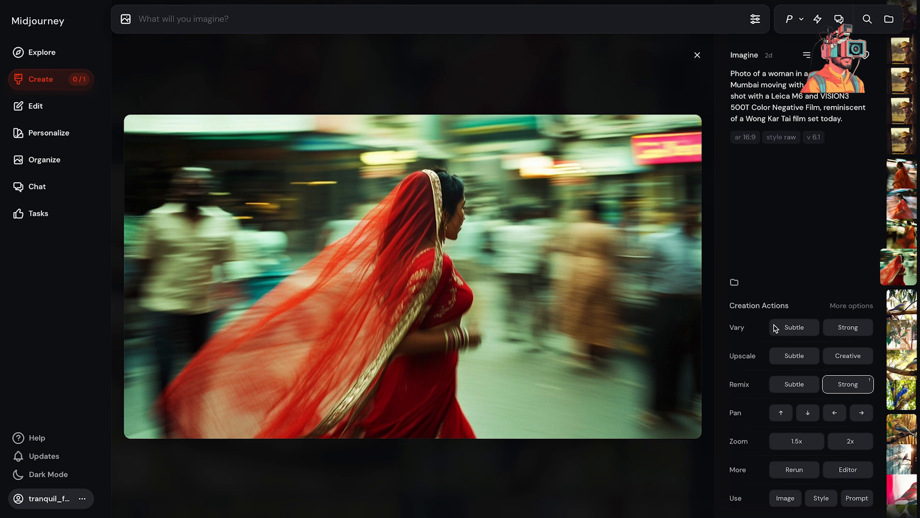
Step: Generate a Subtle Remix of the same saree image, changing "a woman in a red saree" in the prompt to "an ancient warrior"
{"action": "left_click", "coordinate": [793, 383]}
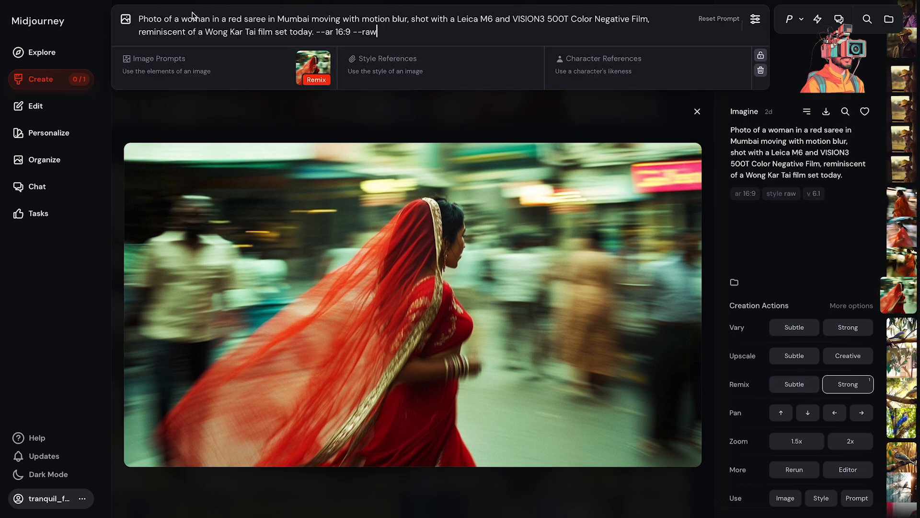
{"action": "left_click_drag", "start_coordinate": [182, 18], "coordinate": [264, 13]}
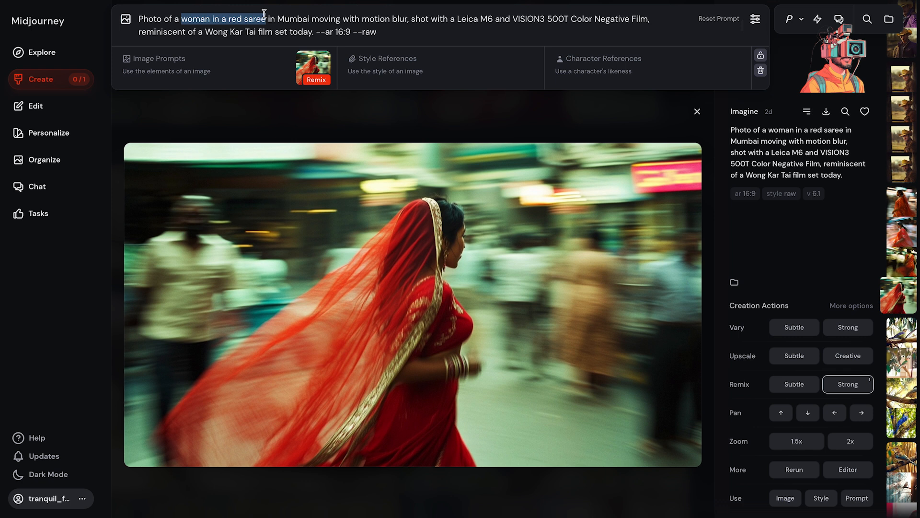
{"action": "key", "text": "BackSpace"}
{"action": "key", "text": "BackSpace"}
{"action": "type", "text": "n ancient warrior"}
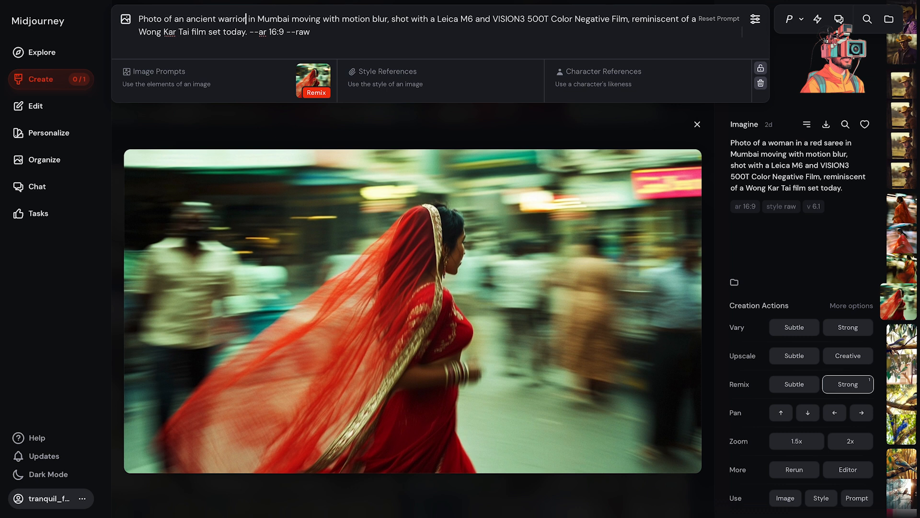
{"action": "key", "text": "Return"}
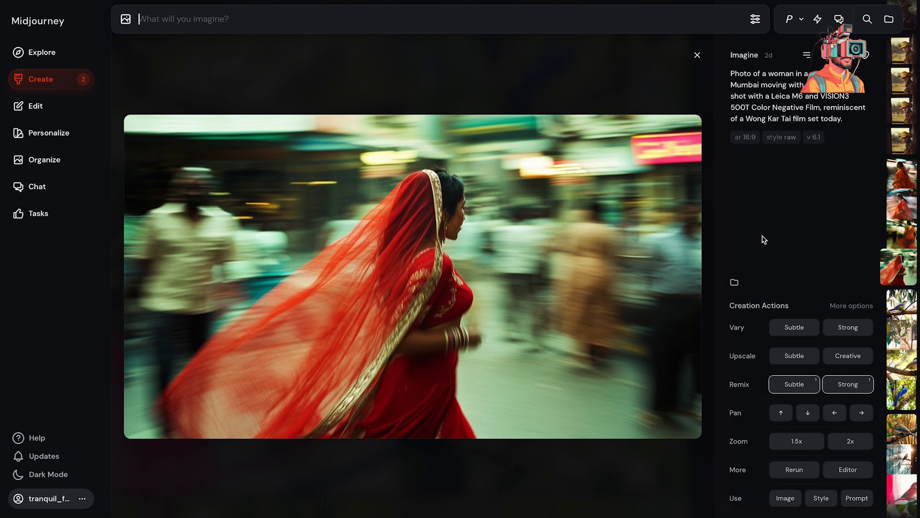
Step: Rerun the saree image's original prompt and return to the overview of created images
{"action": "left_click", "coordinate": [782, 473]}
{"action": "left_click", "coordinate": [27, 82]}
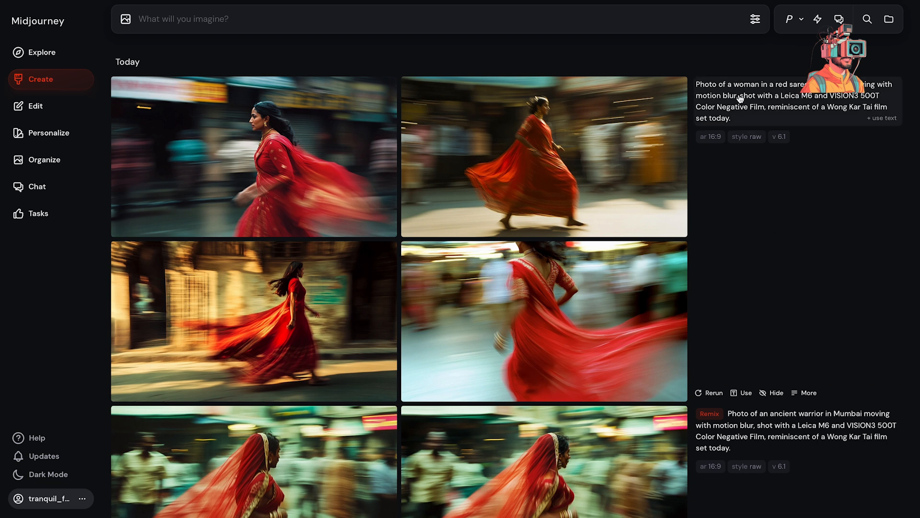
Step: Examine the four images from the rerun saree prompt at full view
{"action": "left_click", "coordinate": [306, 146]}
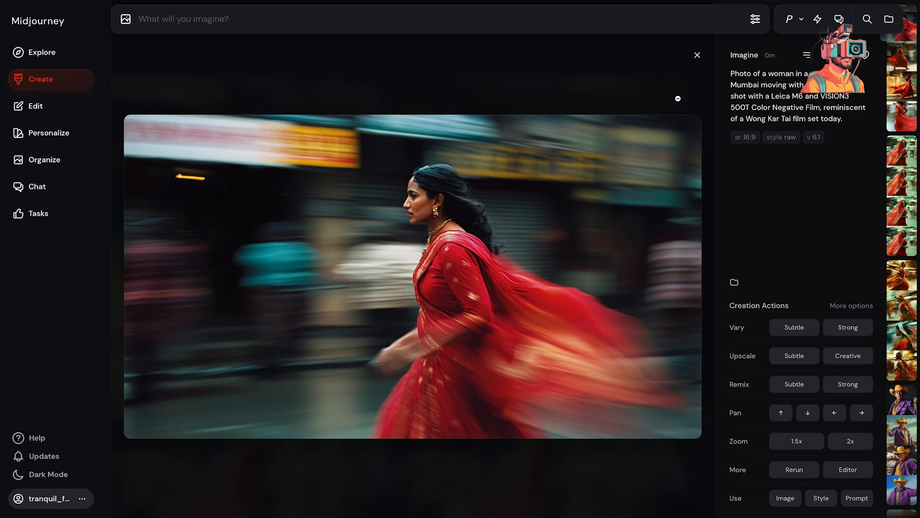
{"action": "key", "text": "Right"}
{"action": "key", "text": "Right"}
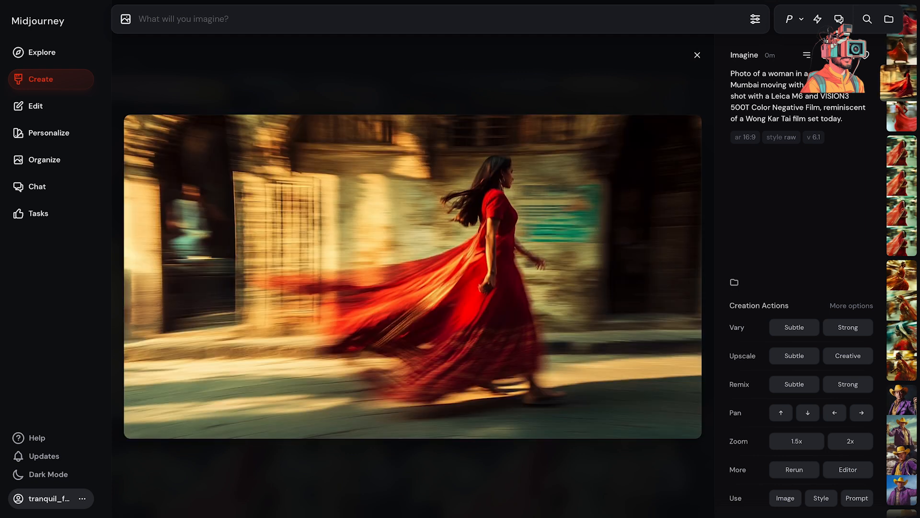
{"action": "key", "text": "Right"}
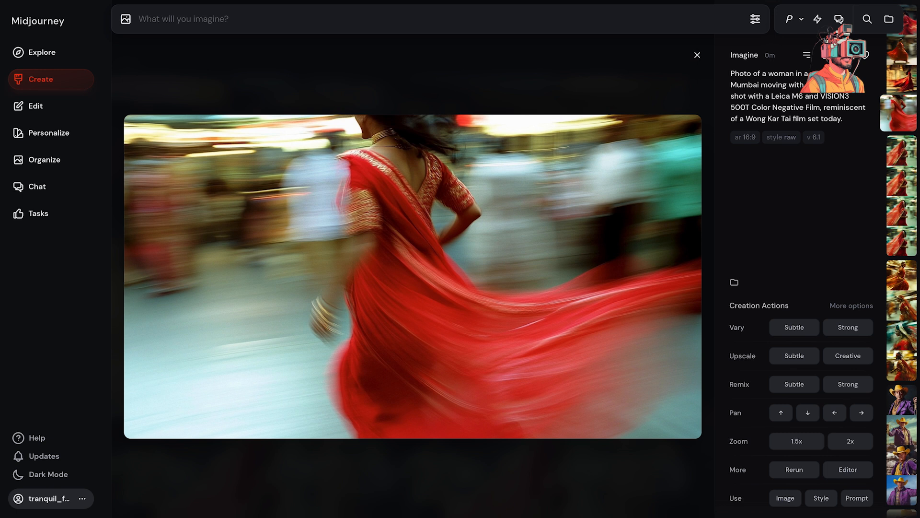
{"action": "key", "text": "Right"}
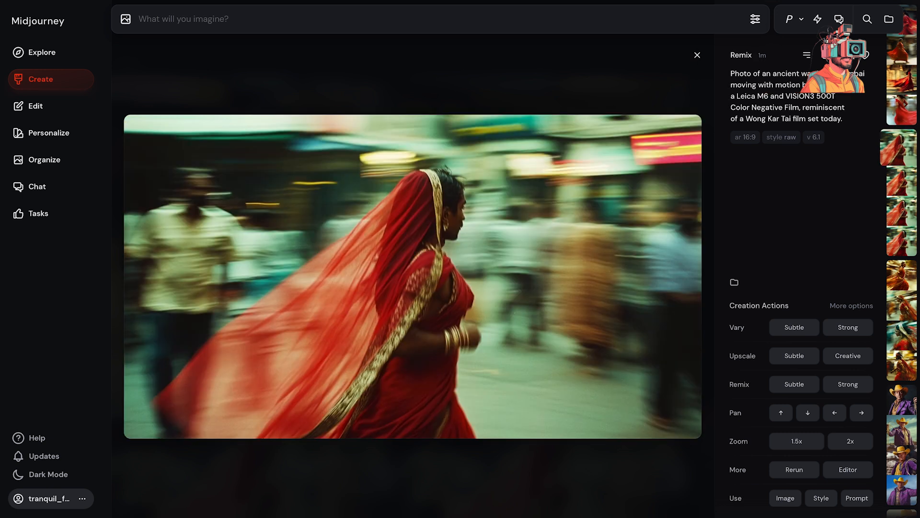
{"action": "key", "text": "Left"}
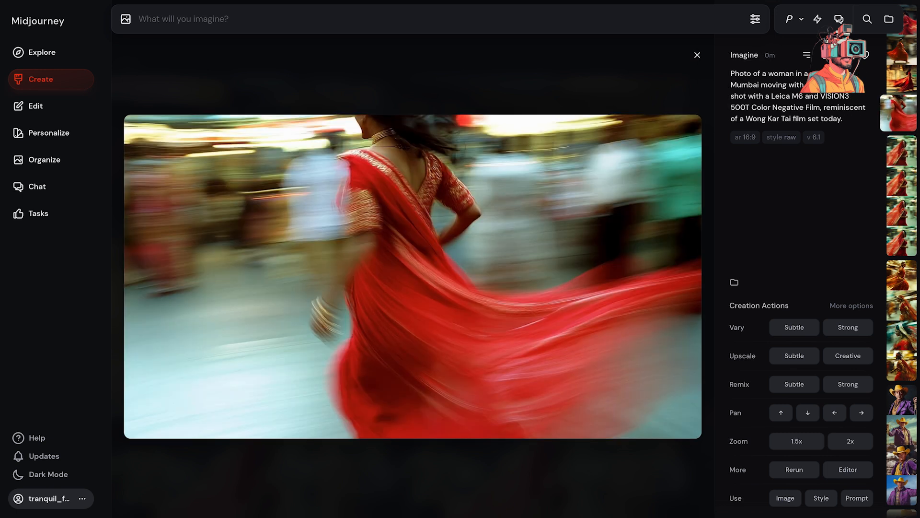
{"action": "key", "text": "Escape"}
Step: Examine the four Subtle Remix images from the ancient warrior prompt at full view, ending on the first Strong Remix image
{"action": "scroll", "coordinate": [607, 223], "scroll_direction": "down", "scroll_amount": 5}
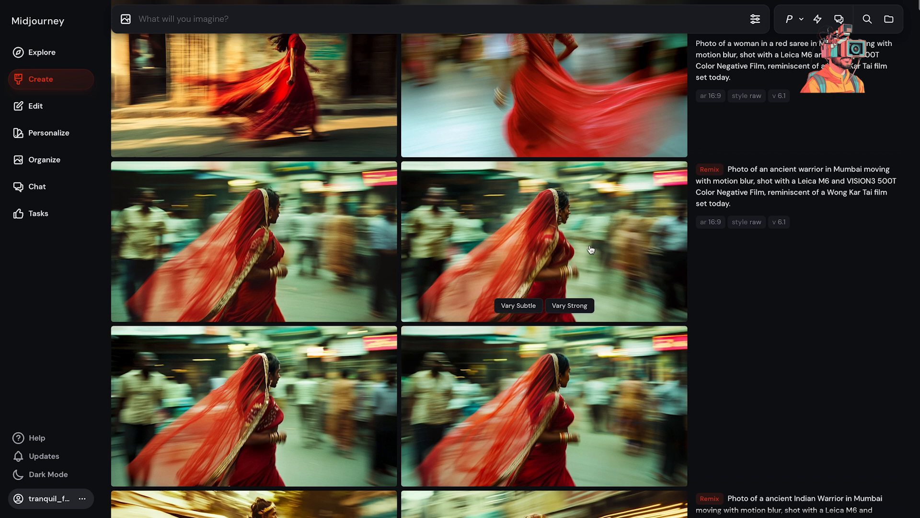
{"action": "left_click", "coordinate": [326, 230]}
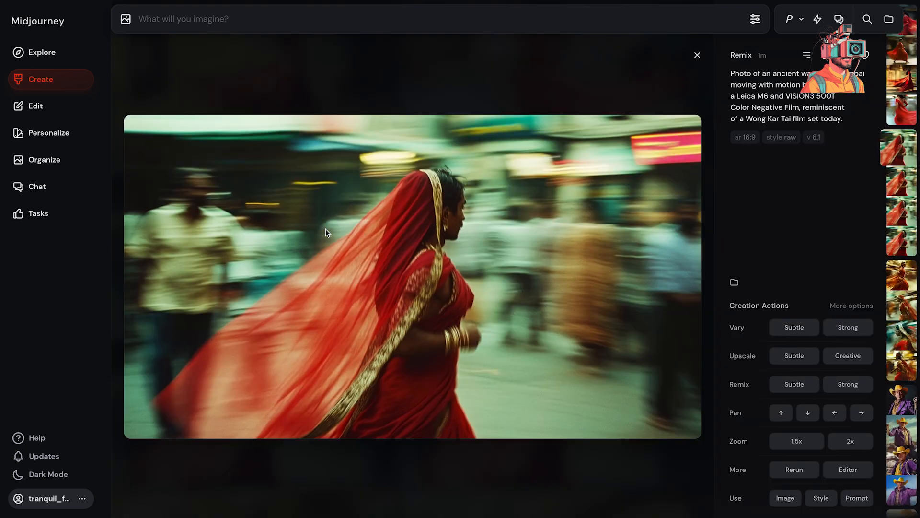
{"action": "key", "text": "Right"}
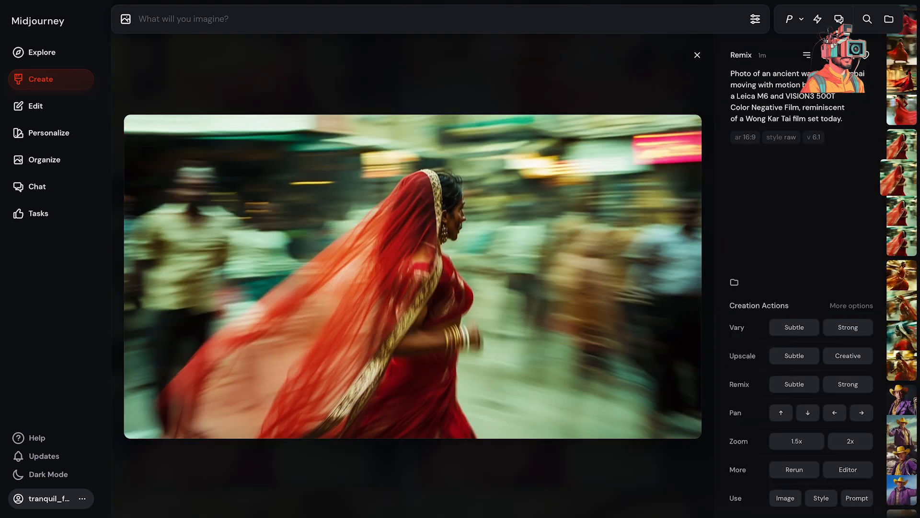
{"action": "key", "text": "Right"}
{"action": "key", "text": "Right"}
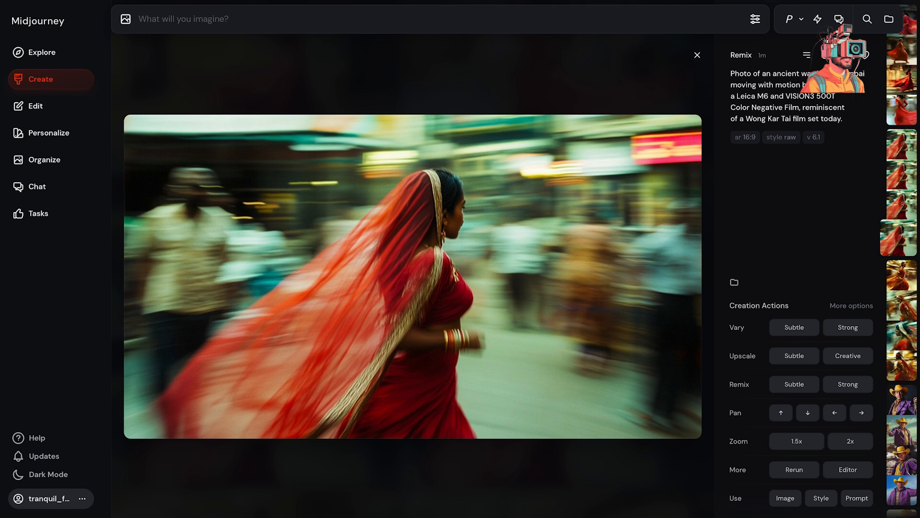
{"action": "key", "text": "Right"}
{"action": "key", "text": "Left"}
{"action": "key", "text": "Right"}
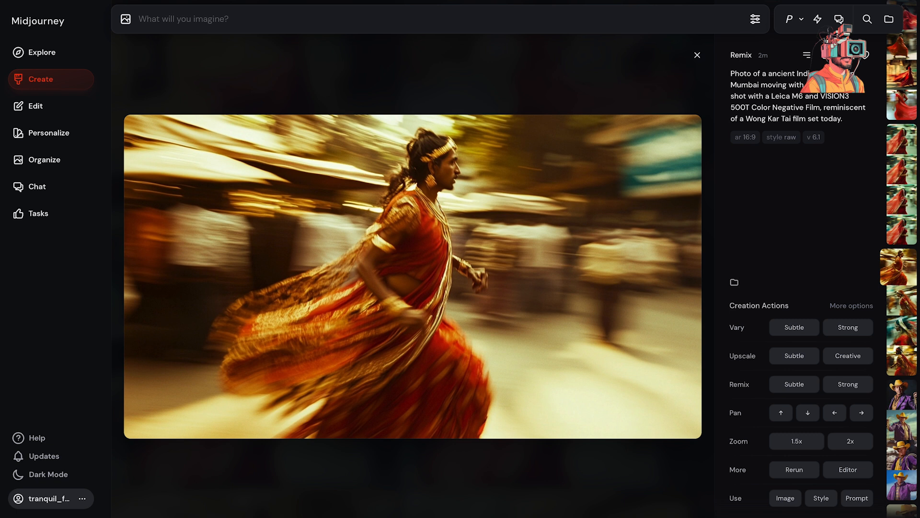
Step: Examine the remaining Strong Remix images from the ancient Indian warrior prompt at full view and return to the overview of created images
{"action": "key", "text": "Right"}
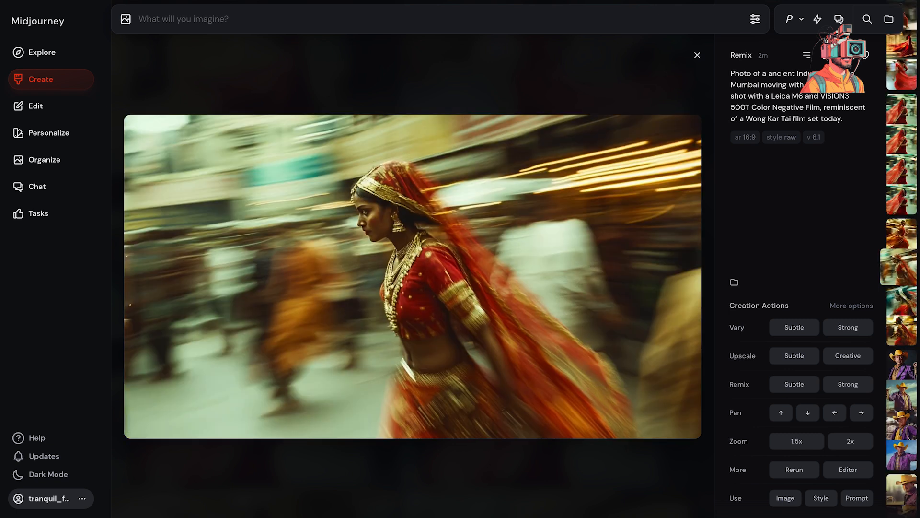
{"action": "key", "text": "Right"}
{"action": "key", "text": "Right"}
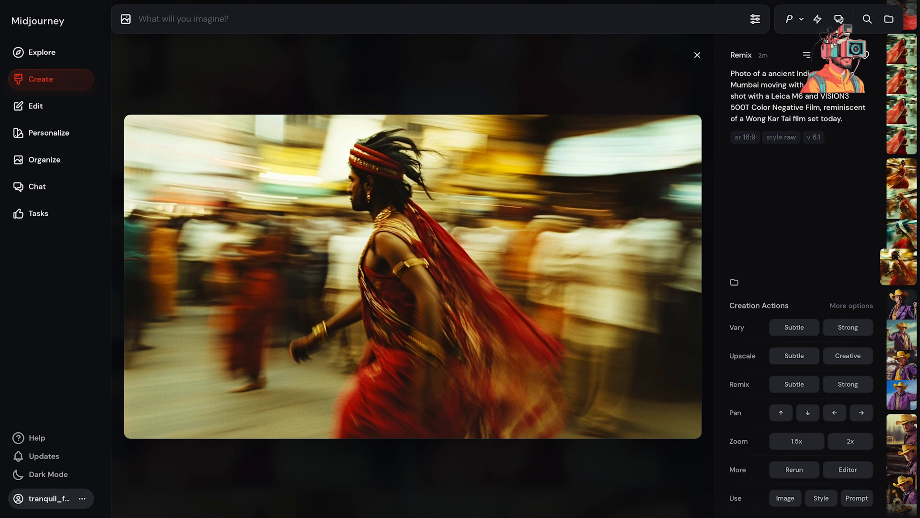
{"action": "key", "text": "Right"}
{"action": "key", "text": "Left"}
{"action": "key", "text": "Left"}
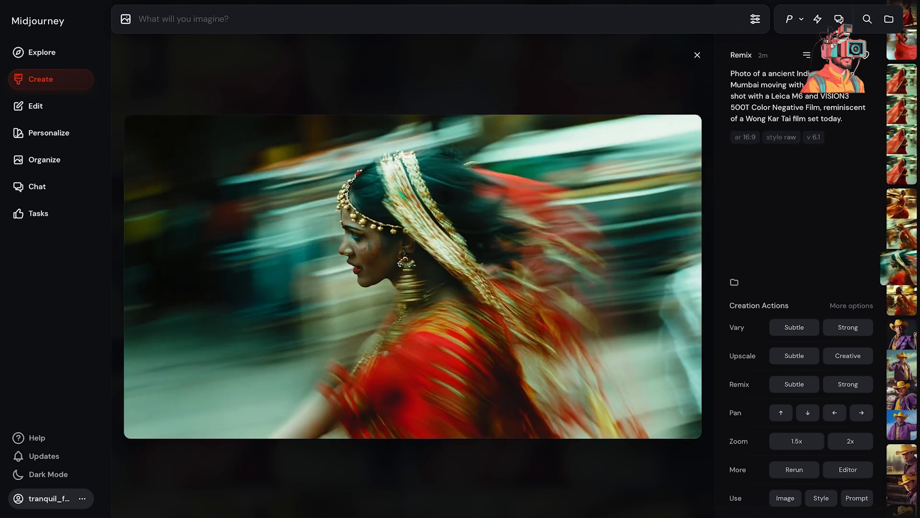
{"action": "key", "text": "Escape"}
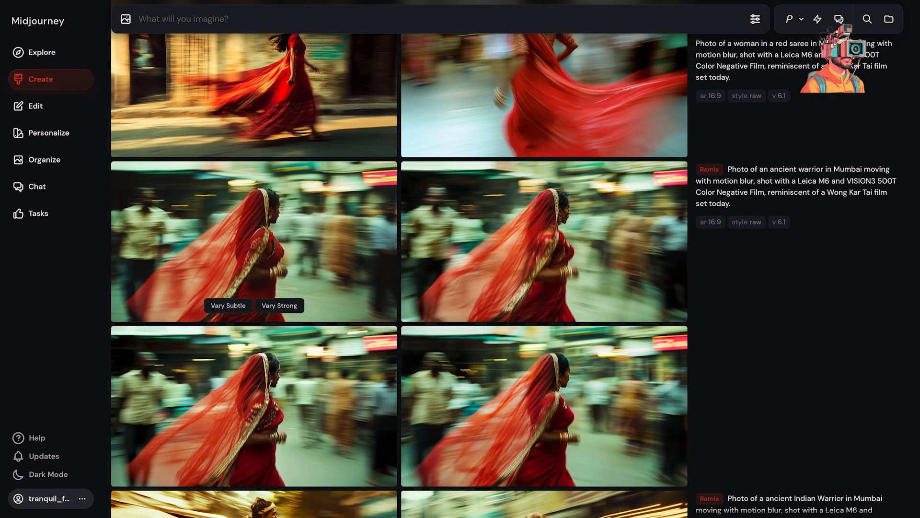
Step: Open the second Subtle Remix image of the ancient warrior prompt at full view and display the explanation of the Use in prompt options
{"action": "scroll", "coordinate": [446, 249], "scroll_direction": "up", "scroll_amount": 5}
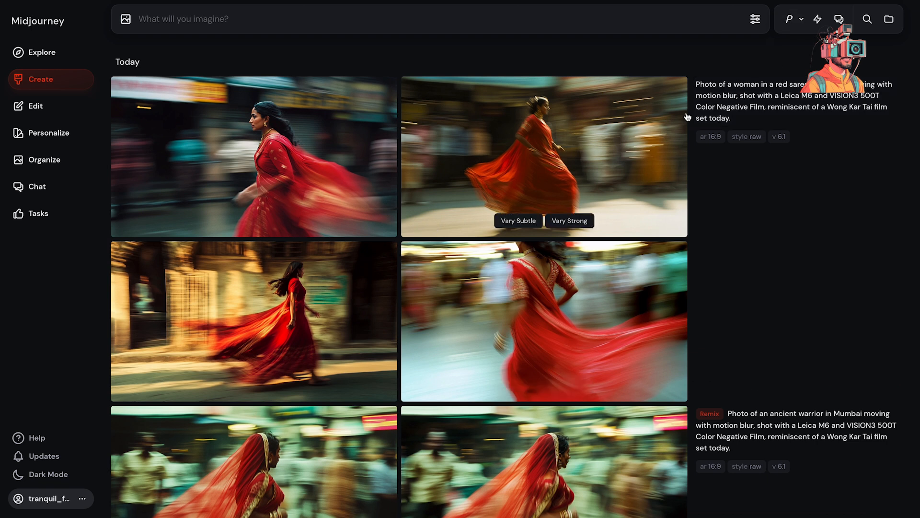
{"action": "scroll", "coordinate": [595, 345], "scroll_direction": "down", "scroll_amount": 3}
{"action": "left_click", "coordinate": [594, 344]}
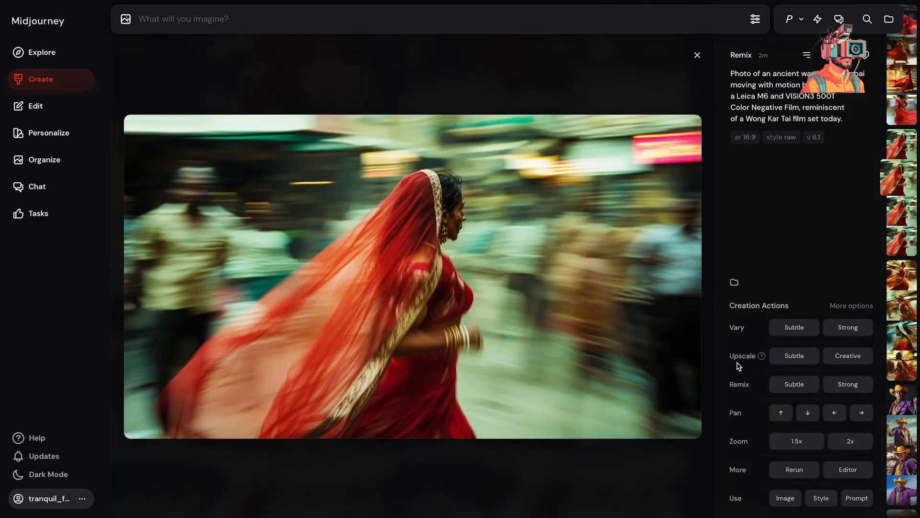
{"action": "mouse_move", "coordinate": [737, 415]}
{"action": "mouse_move", "coordinate": [732, 499]}
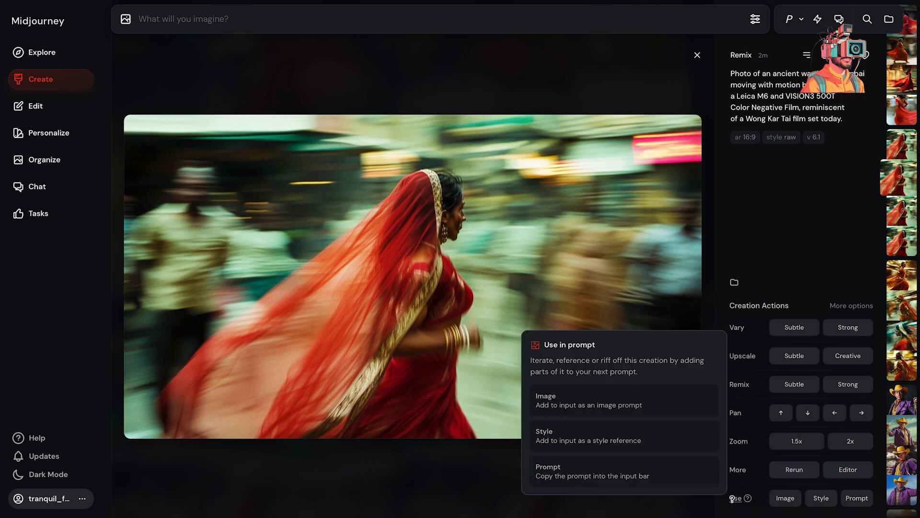